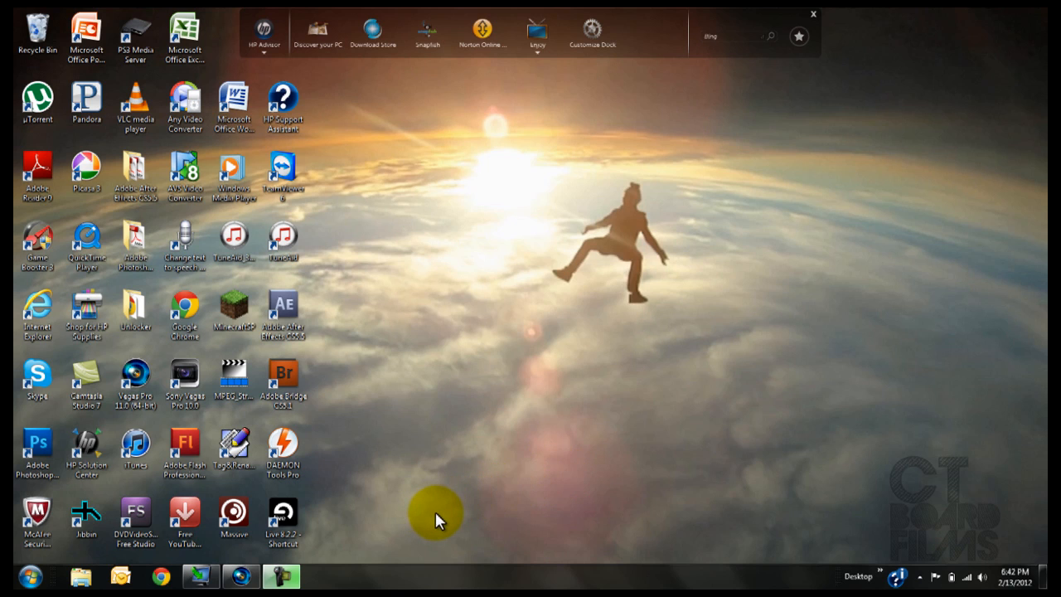
Switch to Vegas Pro and import the video clip MVI_0772 into the project media.
click(240, 578)
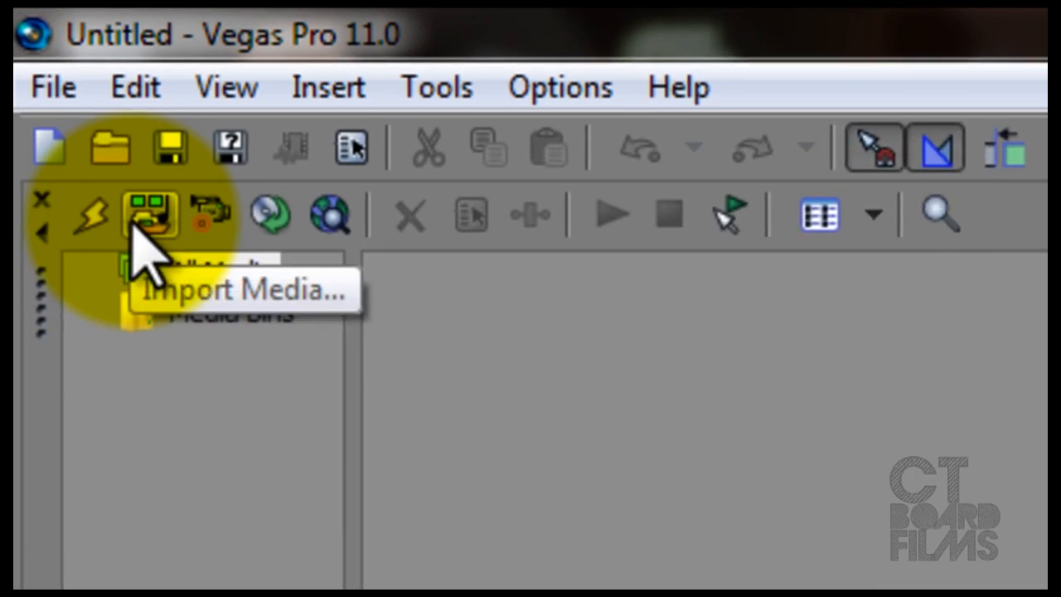
click(67, 91)
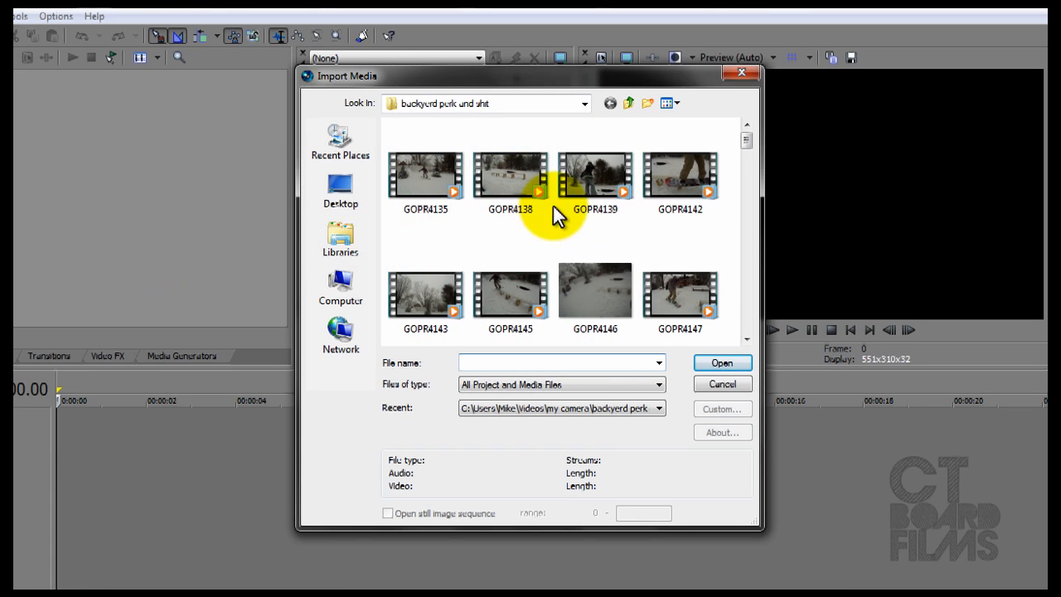
drag(741, 141, 753, 231)
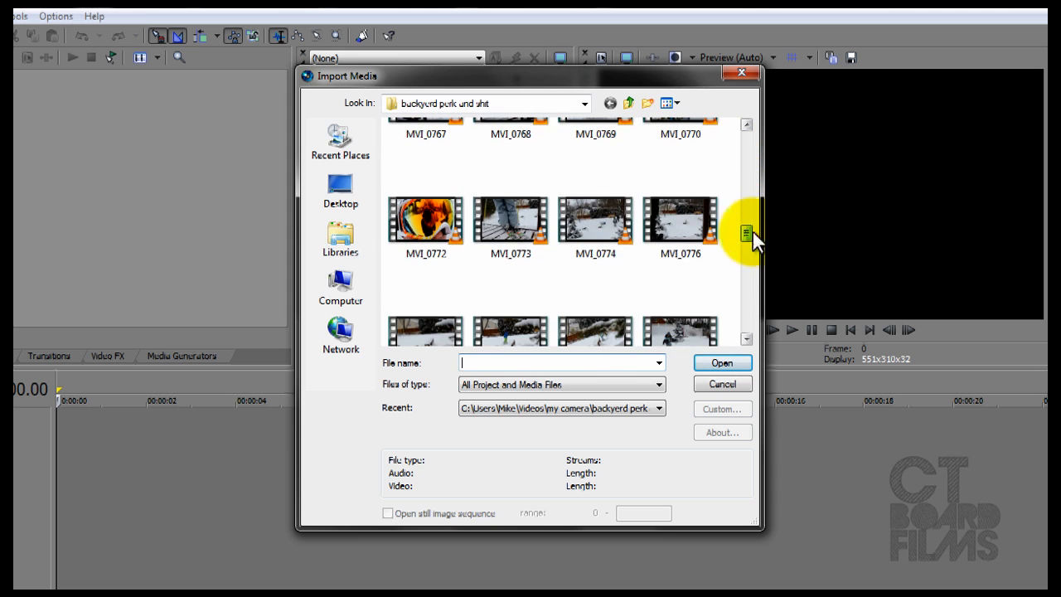
double_click(439, 225)
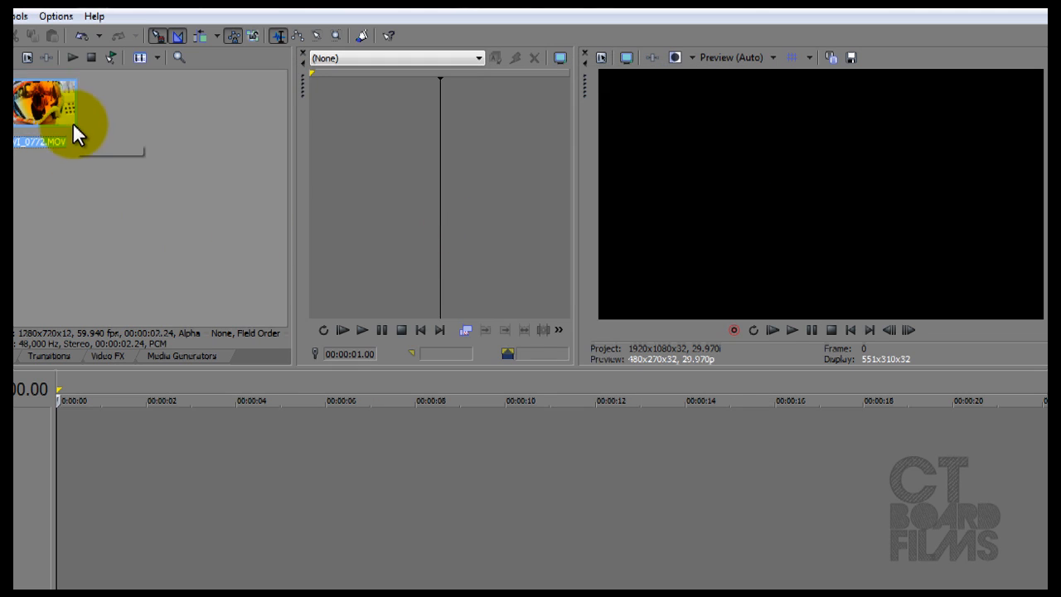
Place the MVI_0772 clip at the start of the timeline with its video and audio tracks.
drag(44, 107, 58, 448)
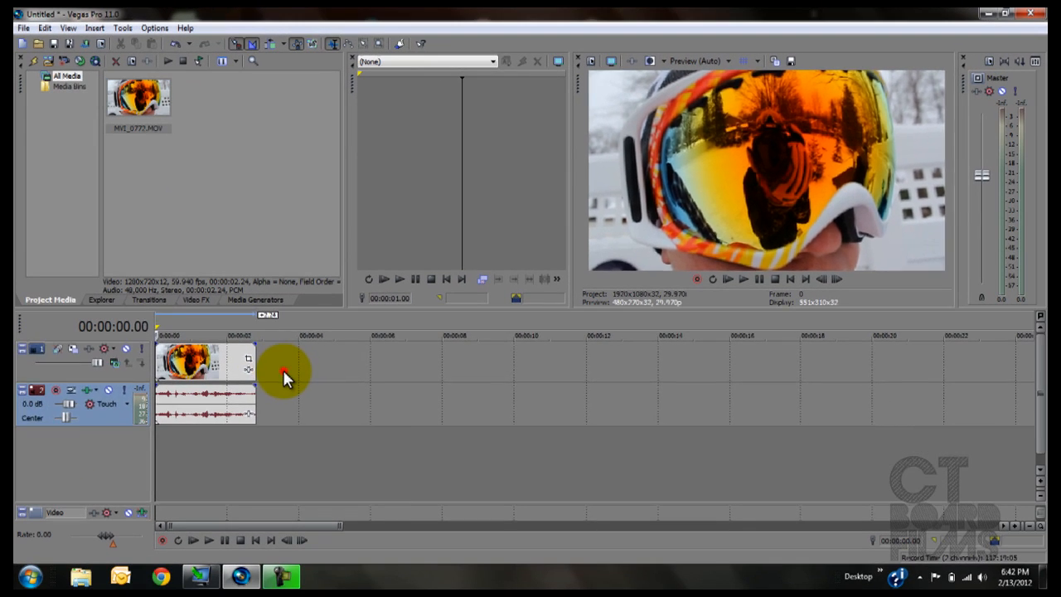
click(250, 405)
scroll(250, 405, up, 3)
scroll(313, 412, down, 2)
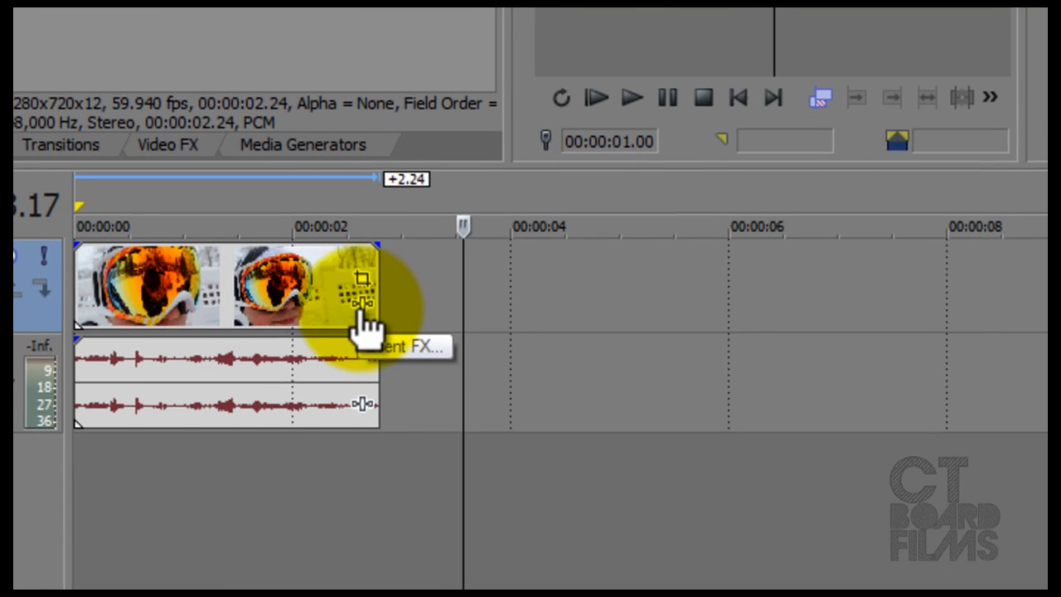
Add the Sony Brightness and Contrast, Sony Color Corrector and Sony Color Curves effects to the clip's video event.
click(360, 310)
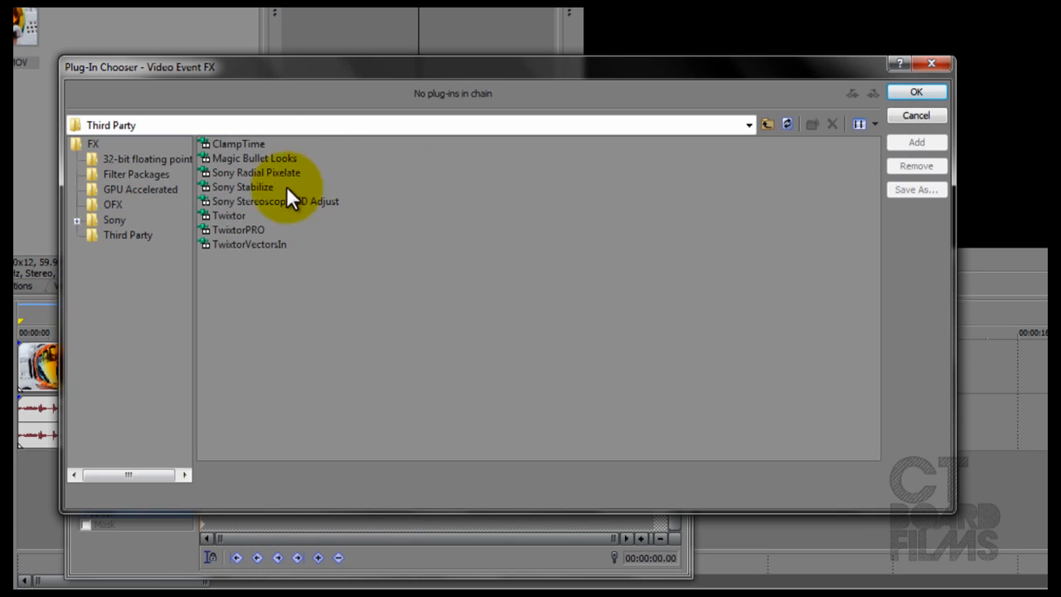
click(89, 144)
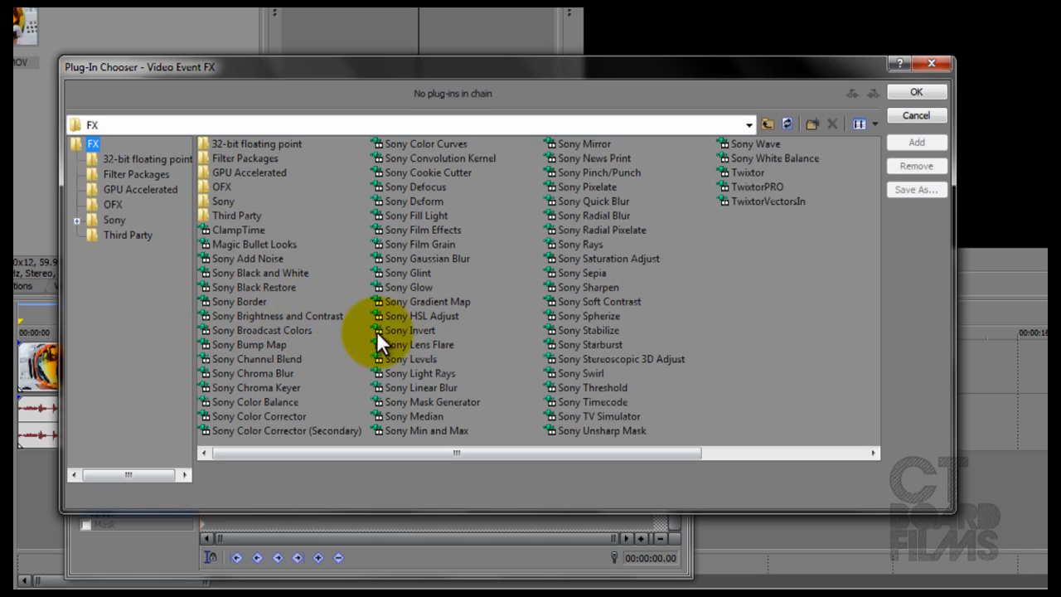
double_click(317, 314)
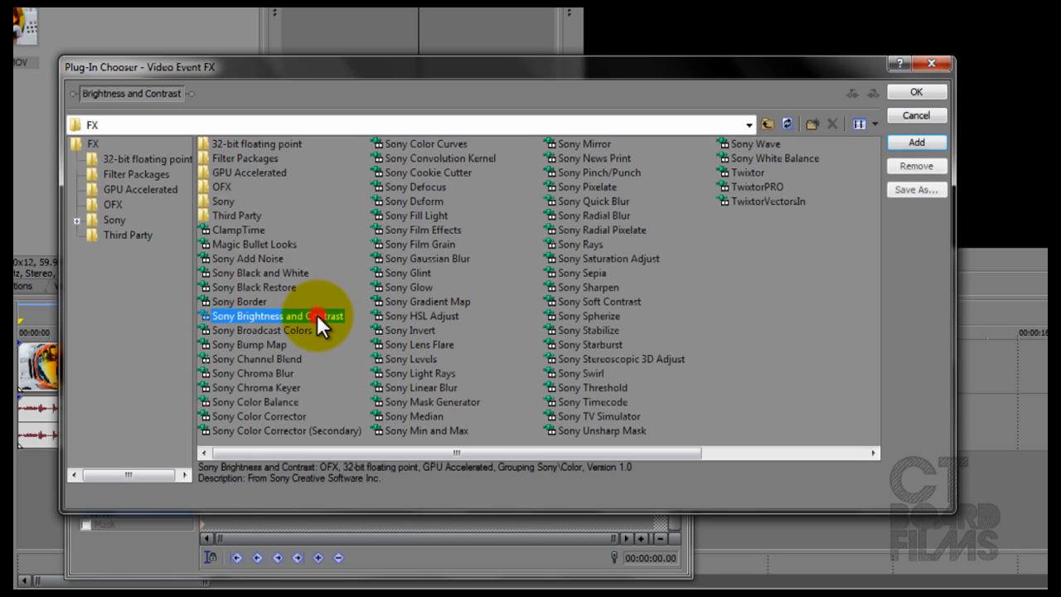
click(277, 415)
click(279, 416)
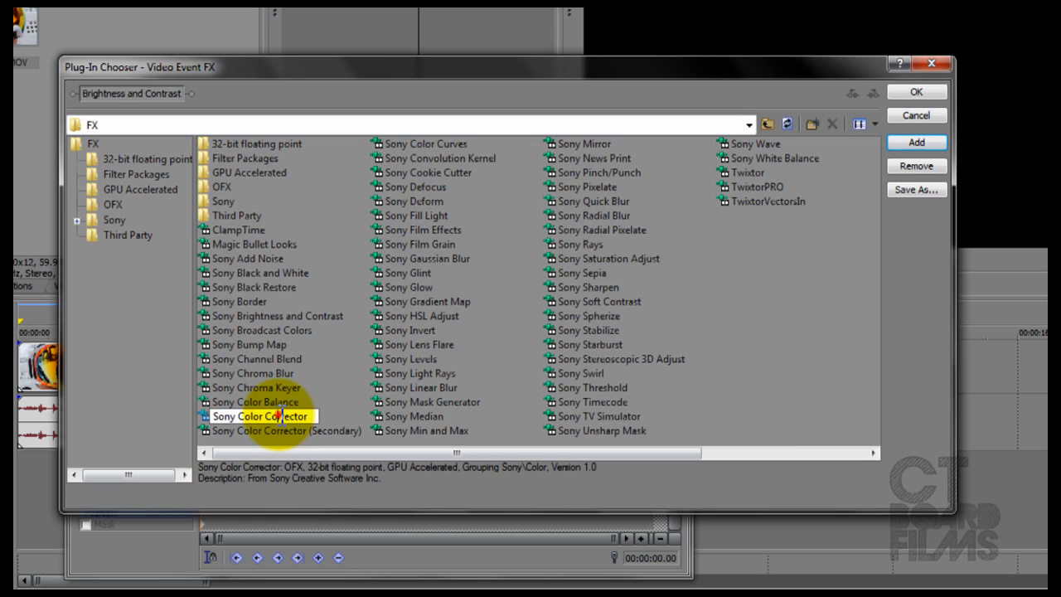
double_click(279, 416)
click(228, 414)
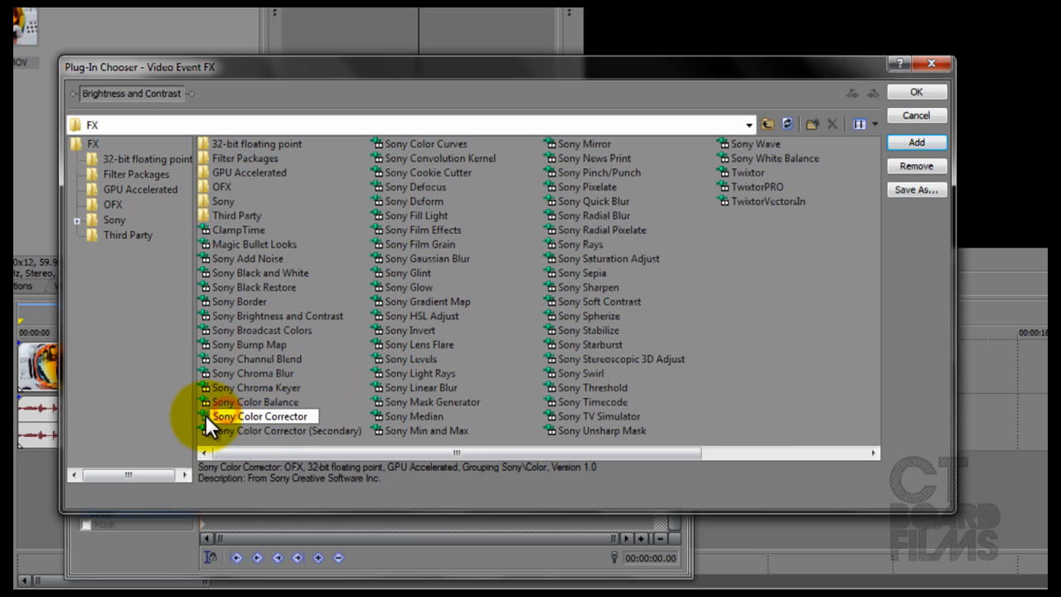
double_click(203, 414)
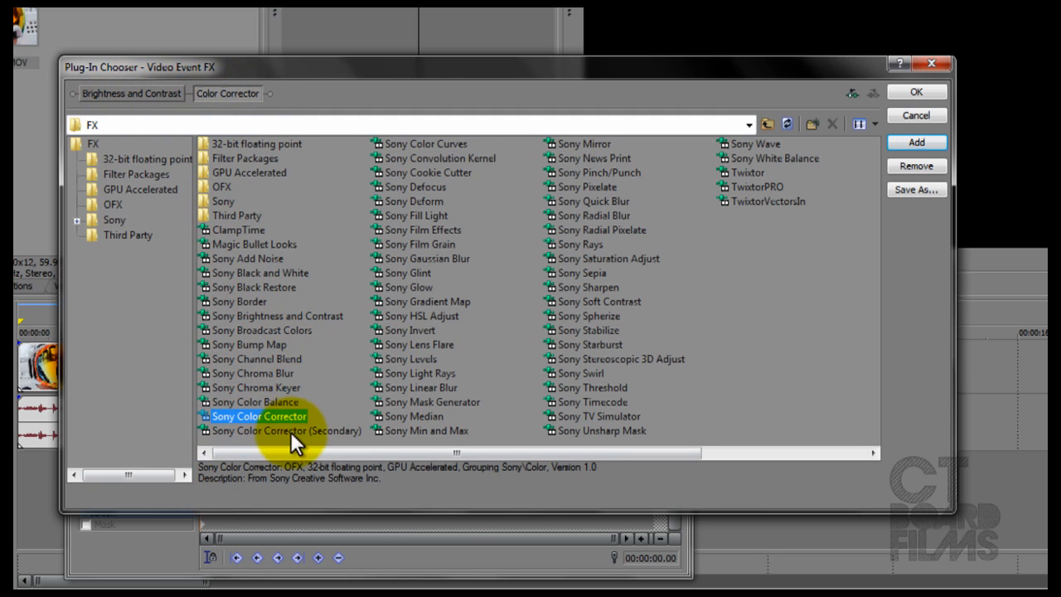
double_click(426, 144)
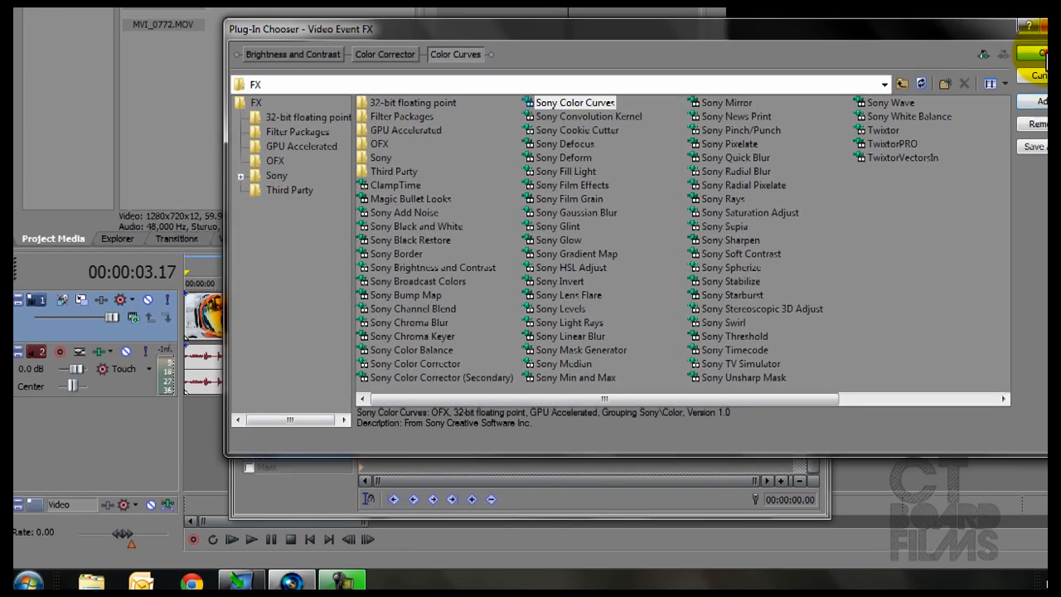
click(916, 91)
Park the playhead at 00:00:01.12 within the clip and move the Video Event FX window clear of the preview.
click(476, 132)
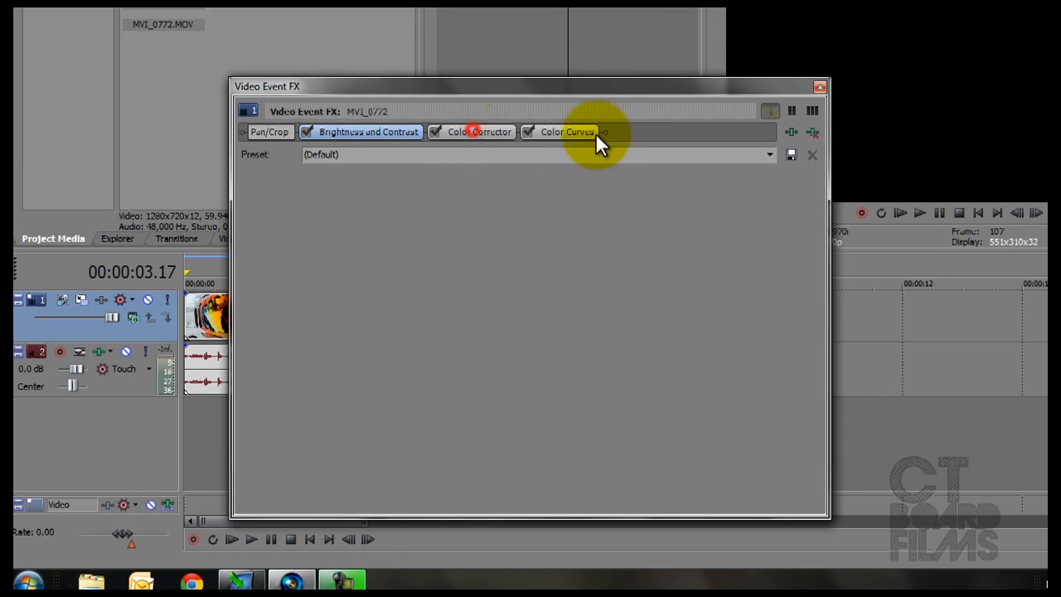
click(569, 131)
click(402, 131)
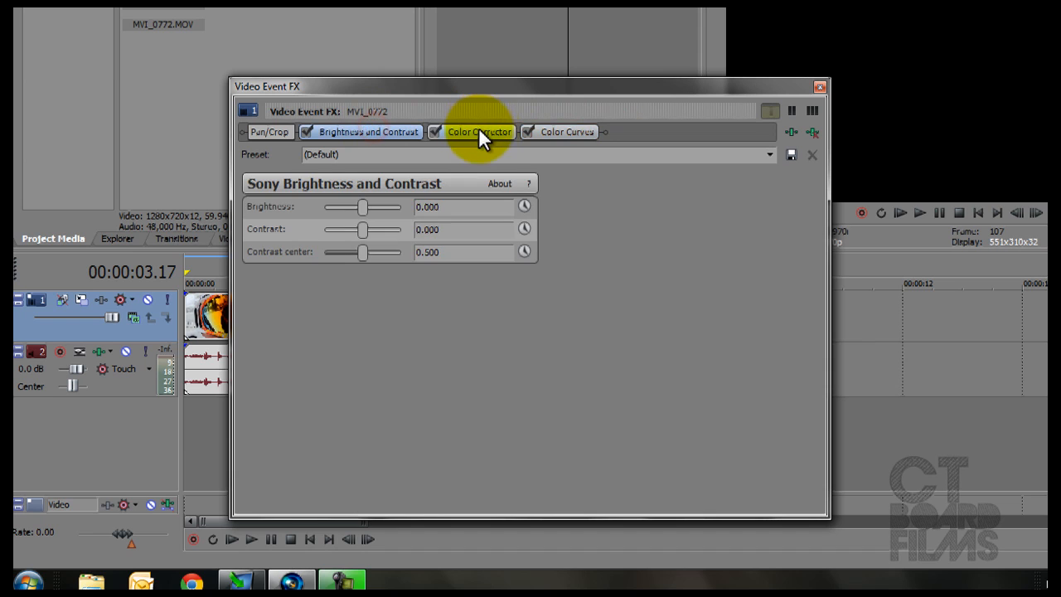
drag(550, 87, 717, 128)
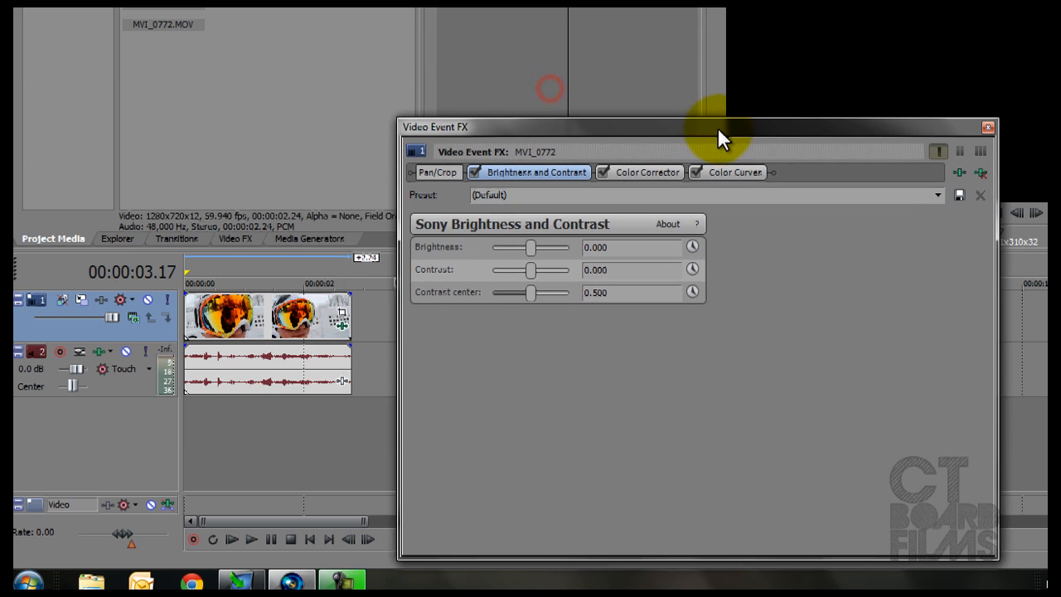
click(267, 279)
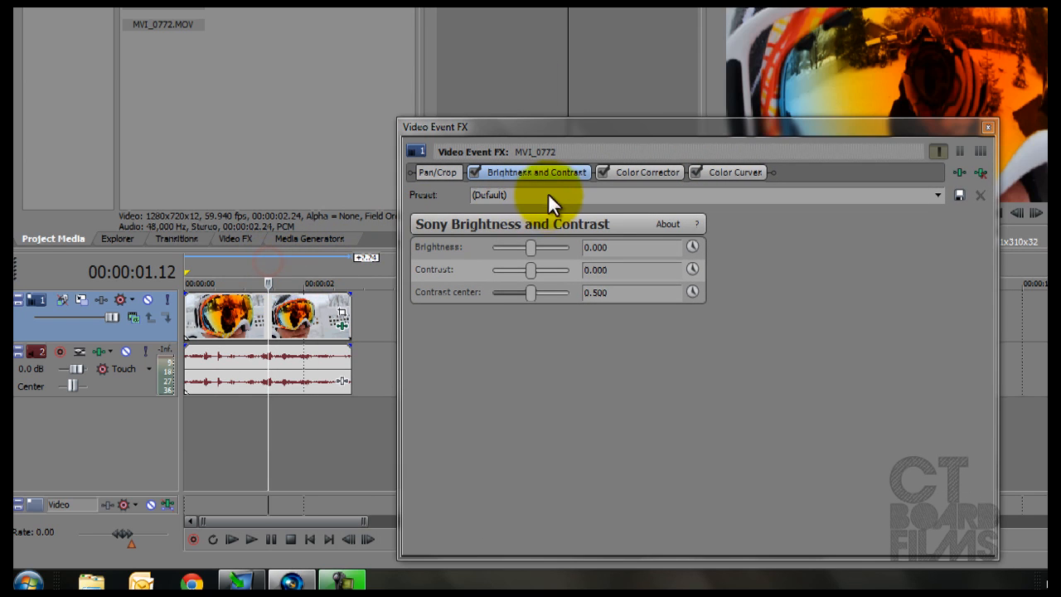
drag(619, 129, 385, 106)
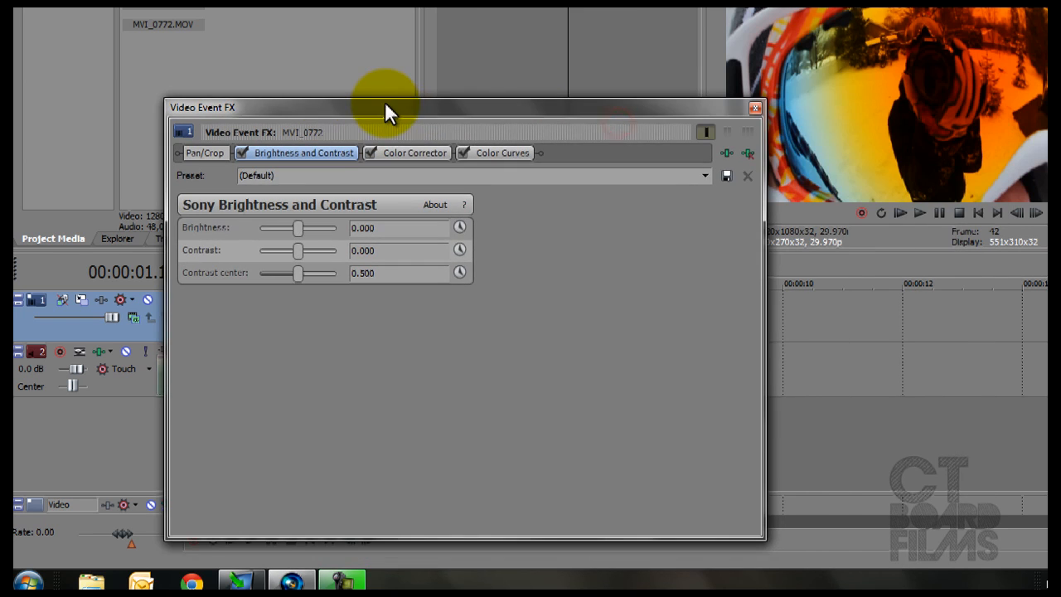
In Color Curves, show all channels and bend the Red channel into a gentle S-curve with raised highlights and lowered shadows.
click(484, 155)
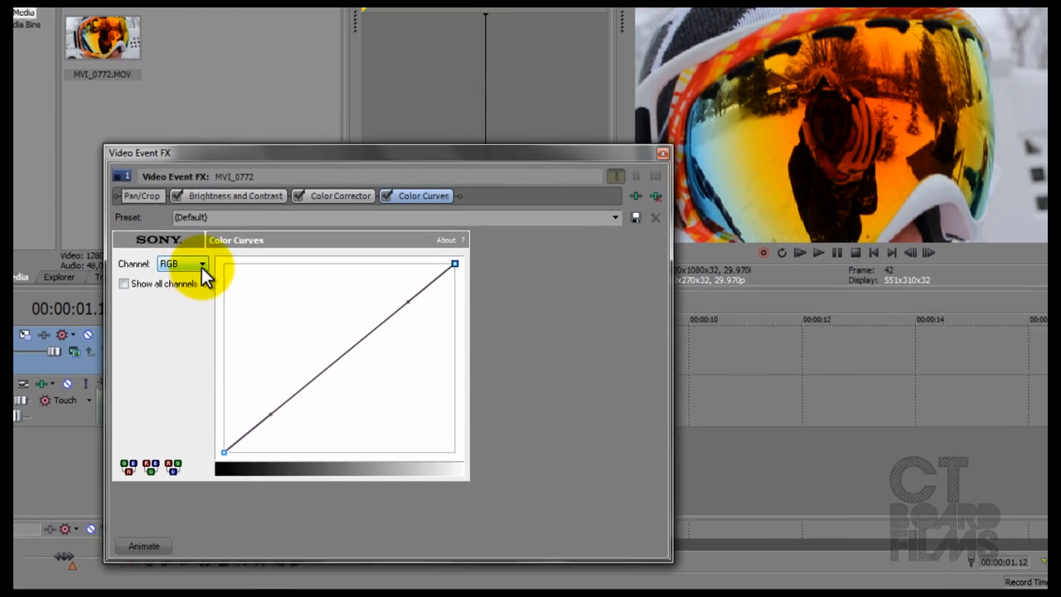
click(201, 265)
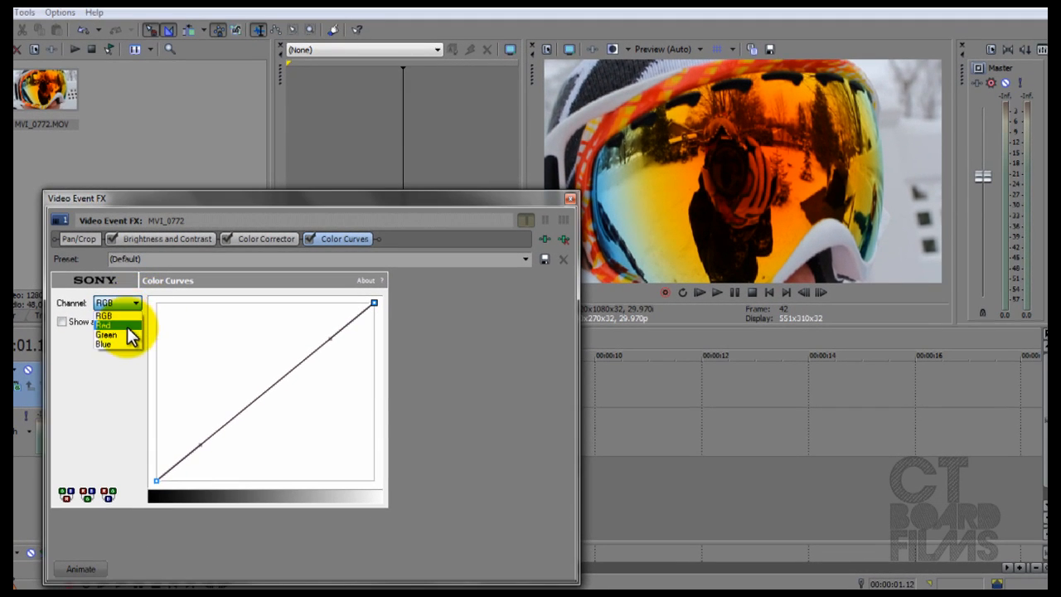
click(112, 325)
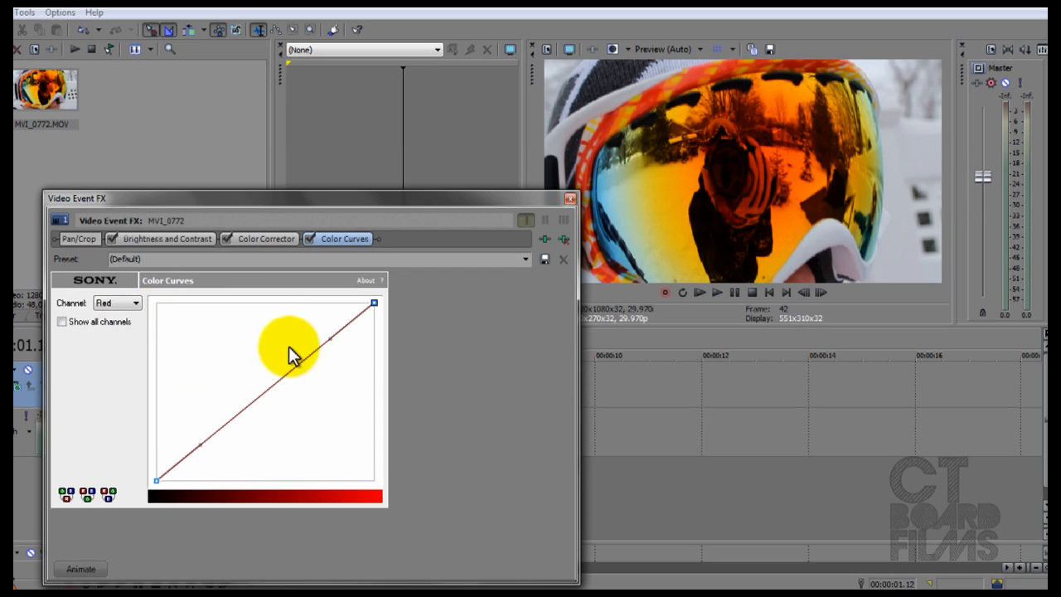
click(63, 321)
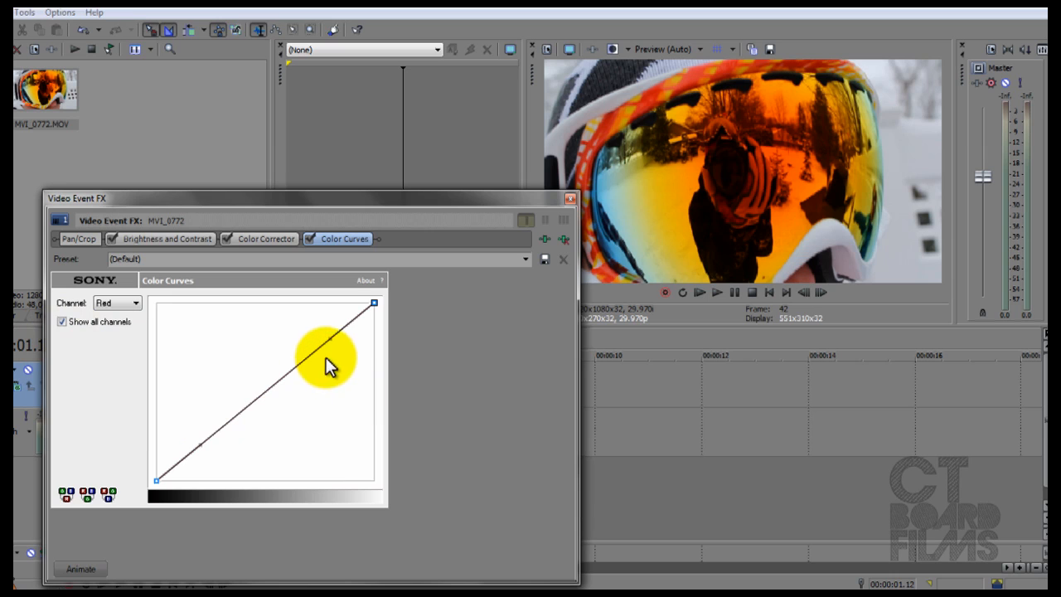
drag(328, 339, 300, 303)
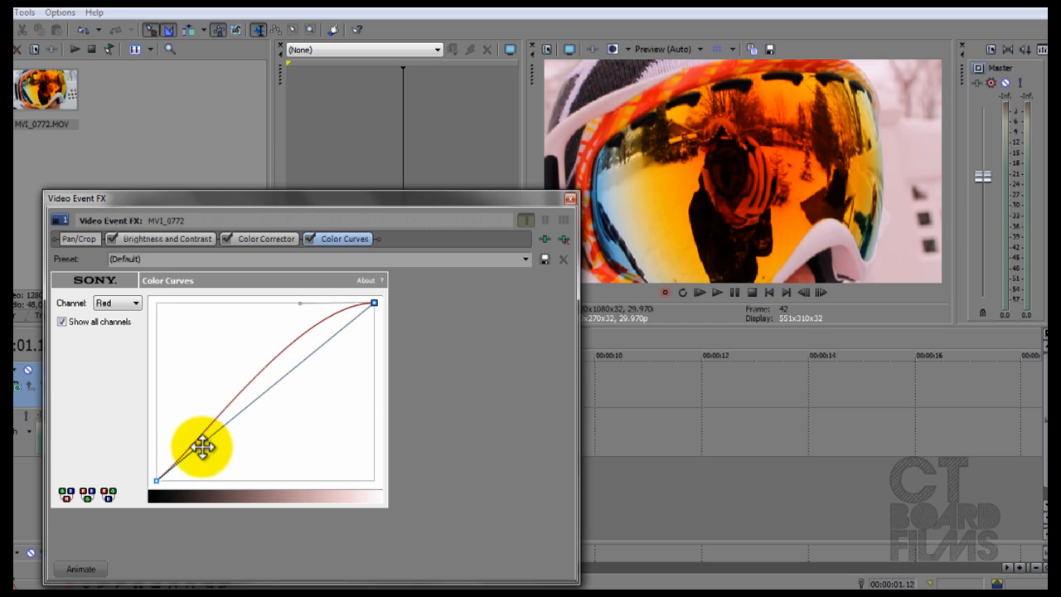
drag(204, 443, 217, 482)
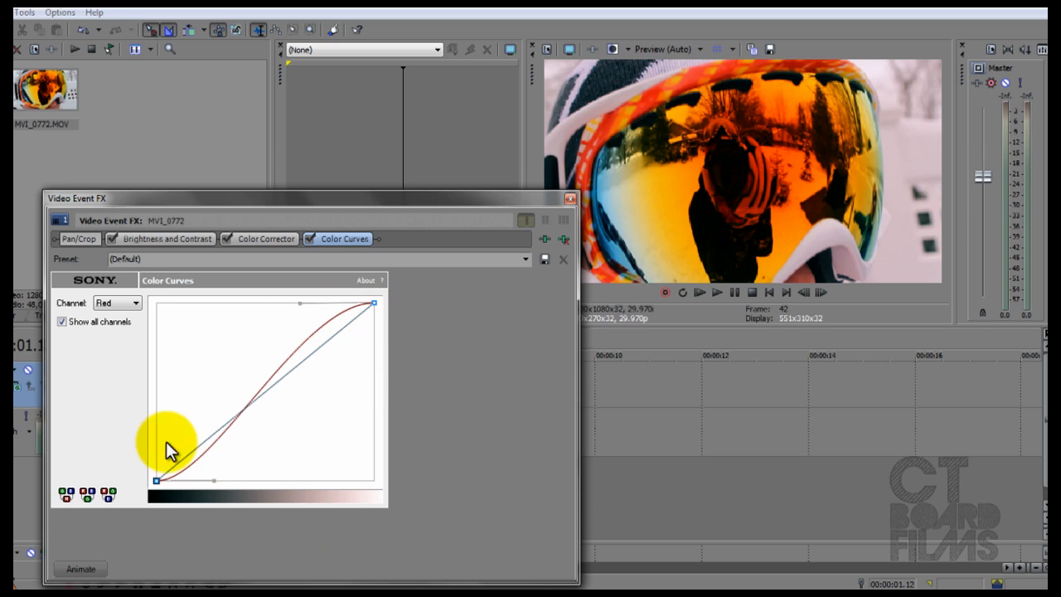
Try an extreme highlight bend on the Red curve and return it to the gentle S-curve.
drag(299, 304, 181, 307)
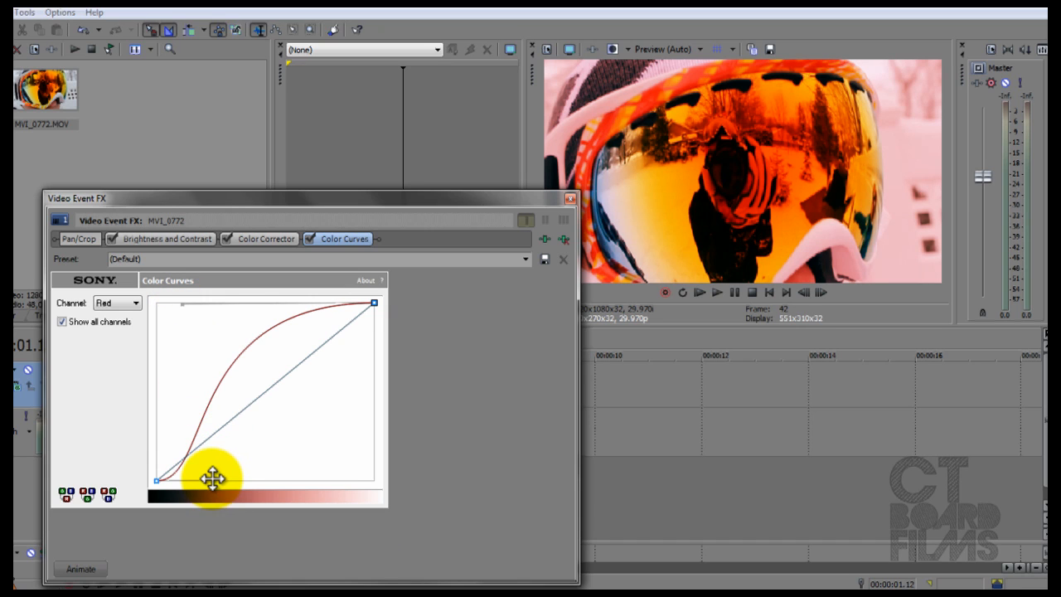
mouse_move(213, 480)
mouse_down()
mouse_move(332, 476)
mouse_move(199, 474)
mouse_move(211, 480)
mouse_up()
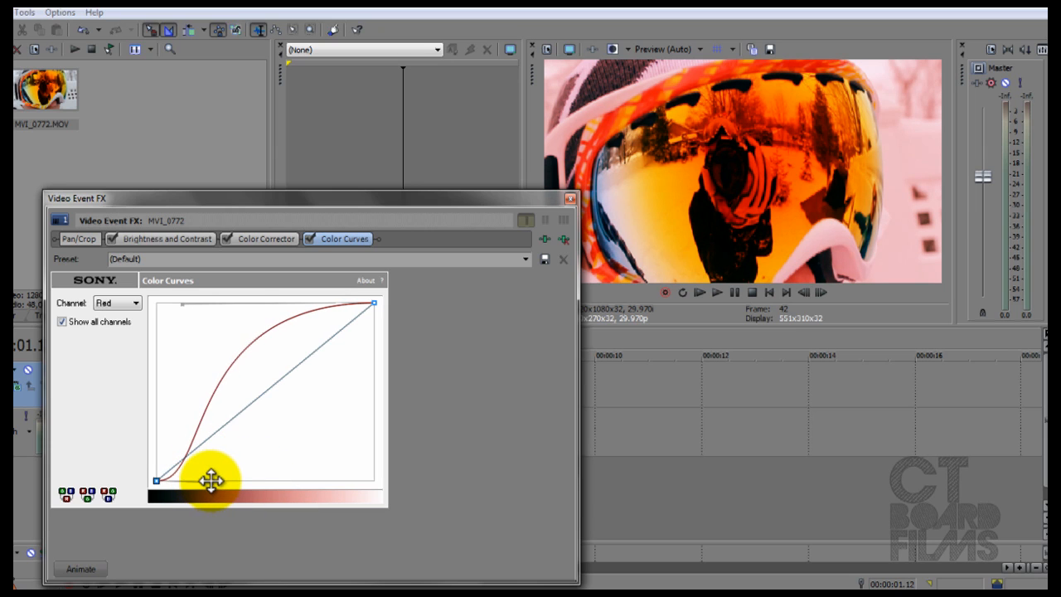
drag(183, 305, 304, 305)
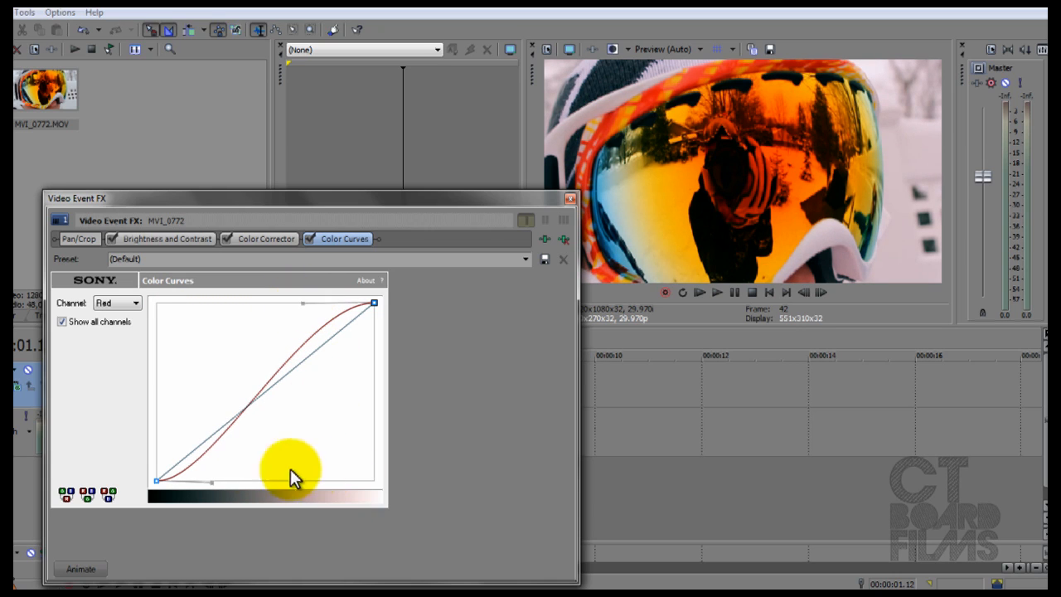
Bend the Green channel curve into a gentle S-curve closely matching the Red one, raising highlights and lowering shadows.
click(137, 301)
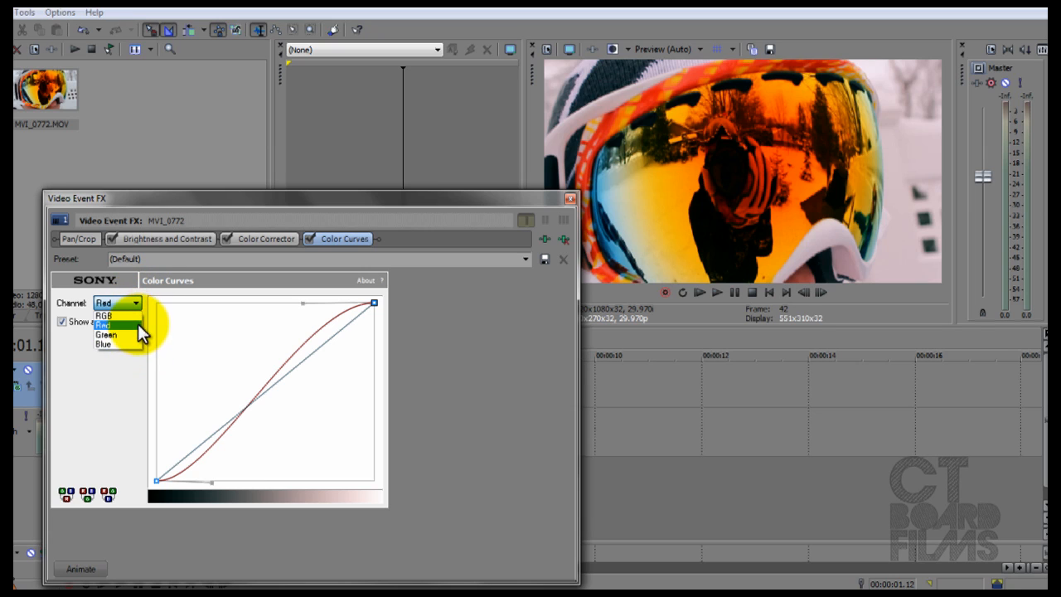
click(136, 334)
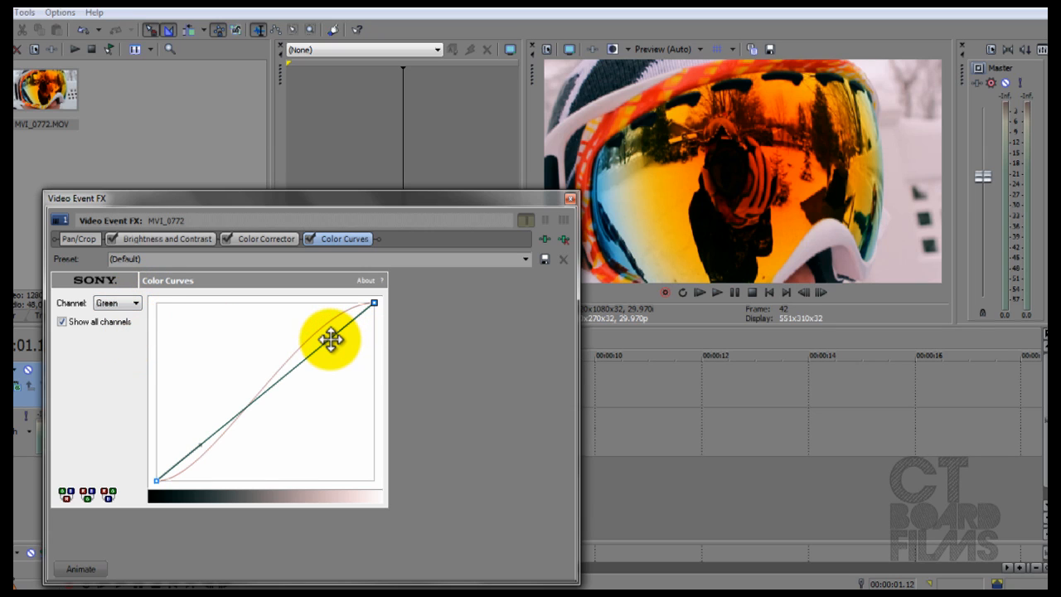
drag(330, 338, 309, 306)
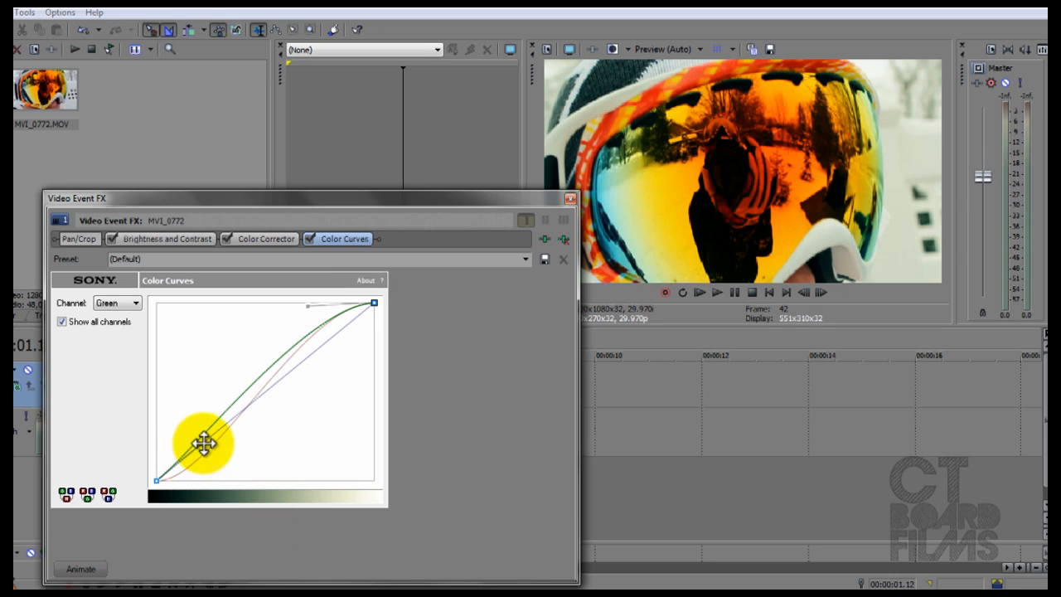
drag(204, 444, 226, 479)
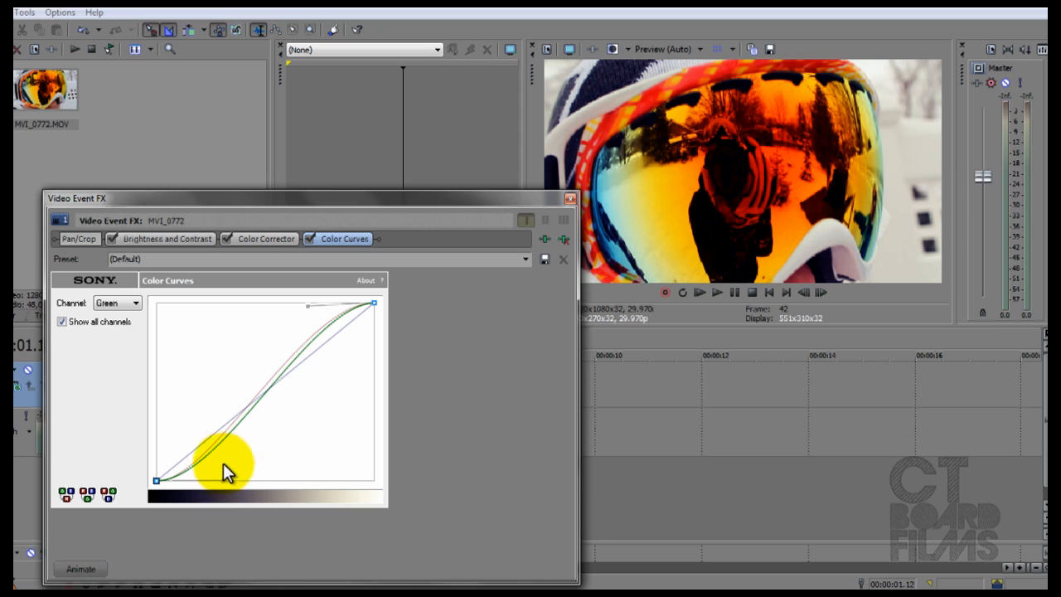
Bend the Blue channel curve into a gentle S-curve that follows the Red and Green curves.
click(135, 302)
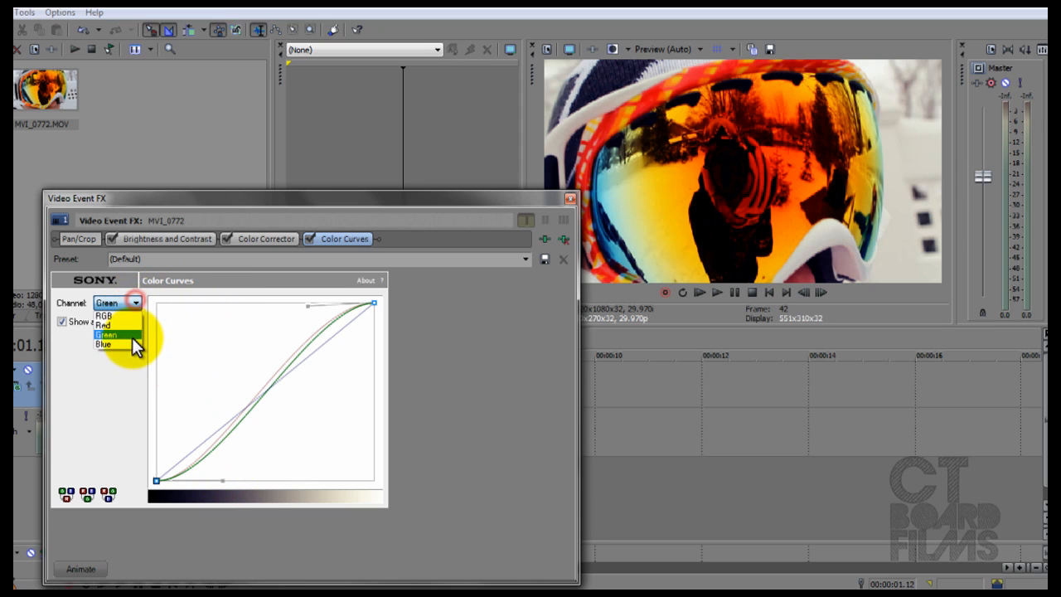
click(132, 341)
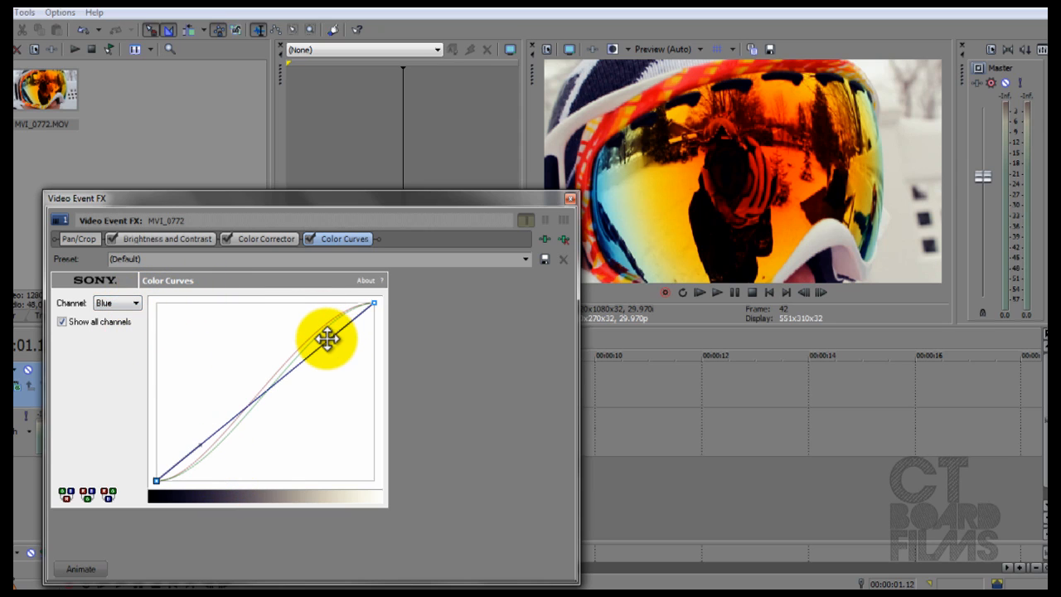
drag(328, 336, 305, 305)
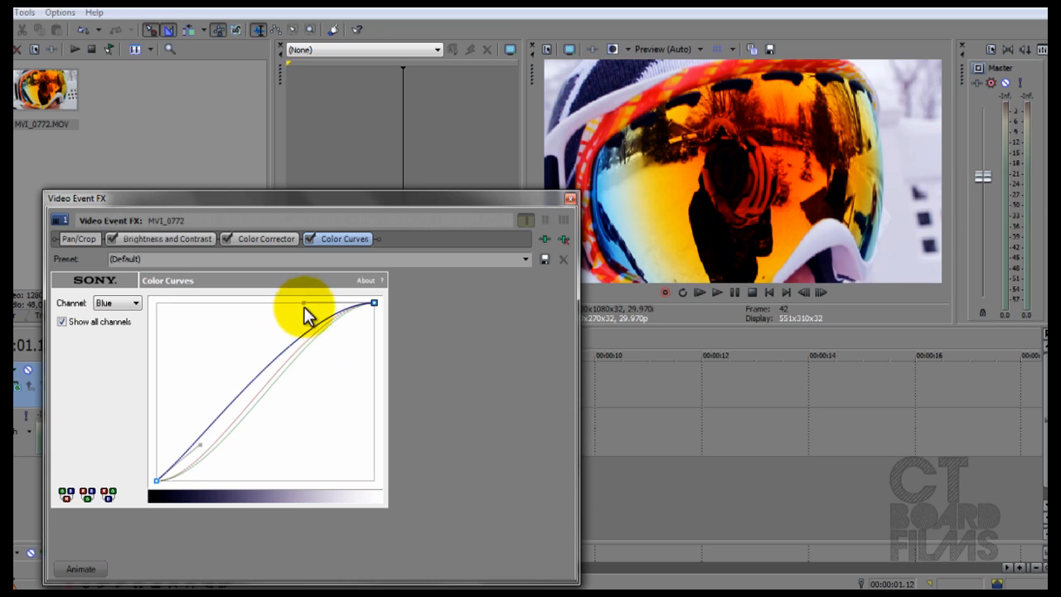
drag(199, 443, 211, 474)
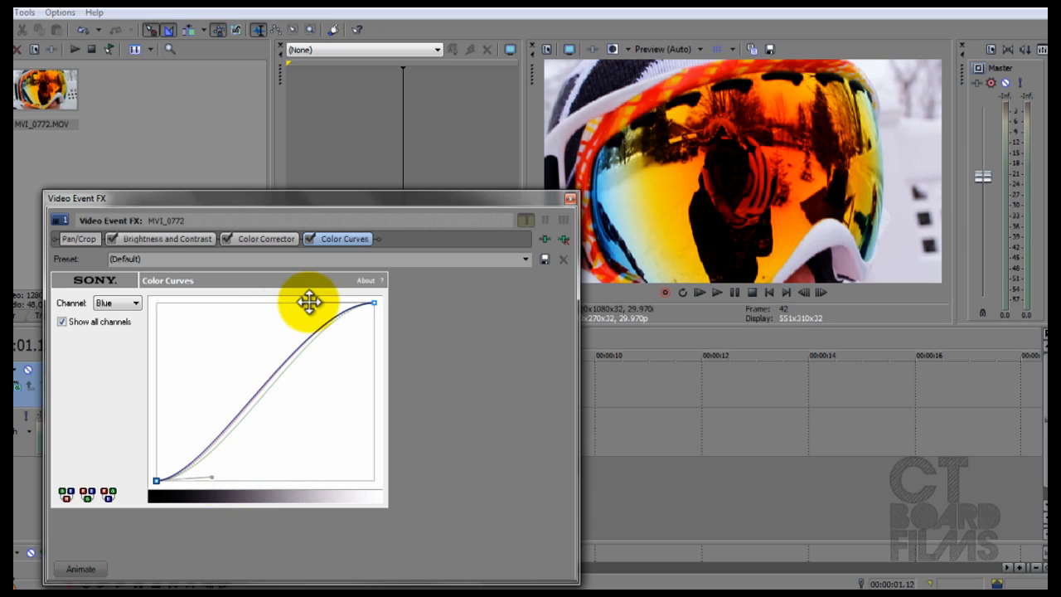
Extend the Blue curve's highlight handle further toward the shadows so its upper bend rises above the Red and Green curves.
drag(304, 303, 275, 303)
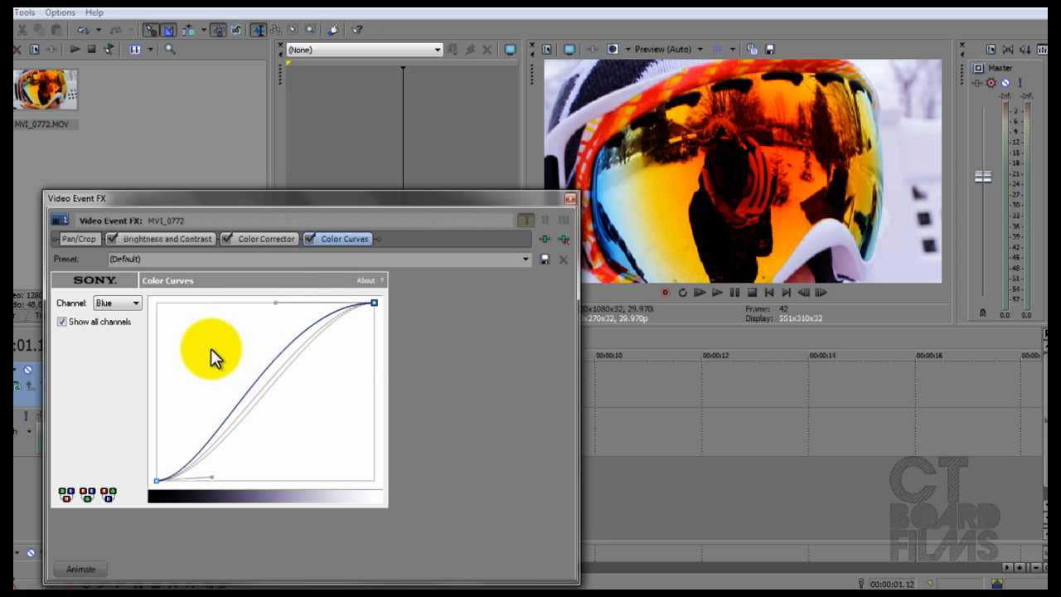
In the Color Corrector, shift the Low color wheel slightly toward yellow-red, to 143.47, 0.1867.
click(282, 240)
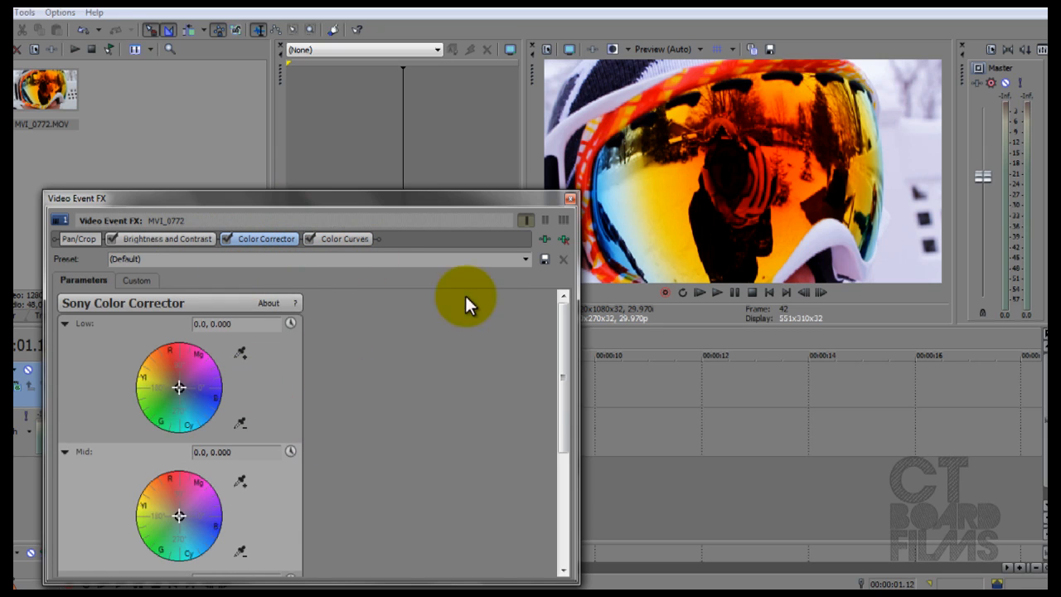
drag(488, 202, 543, 196)
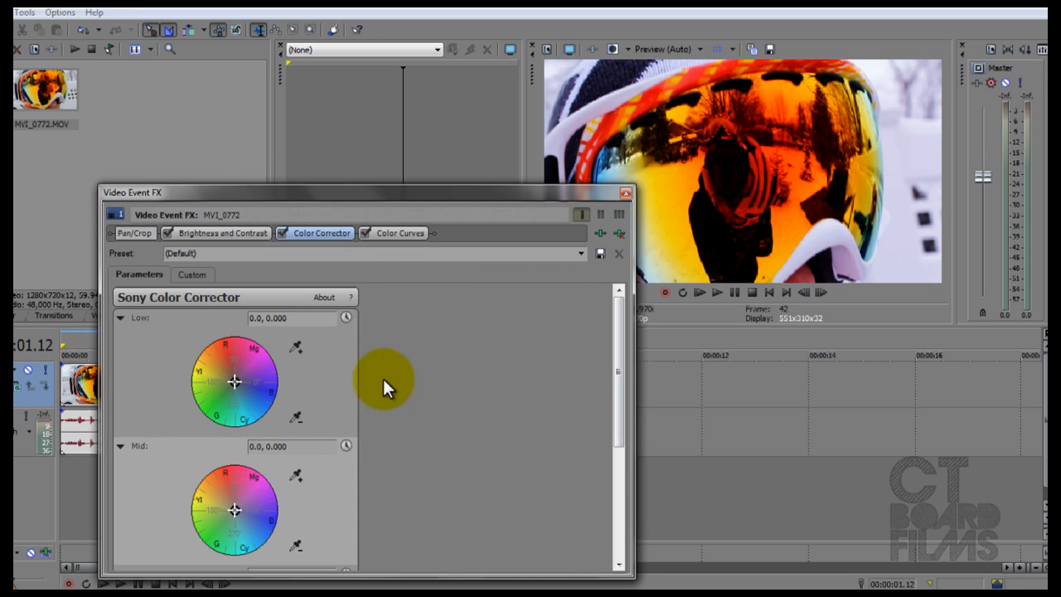
drag(615, 369, 640, 344)
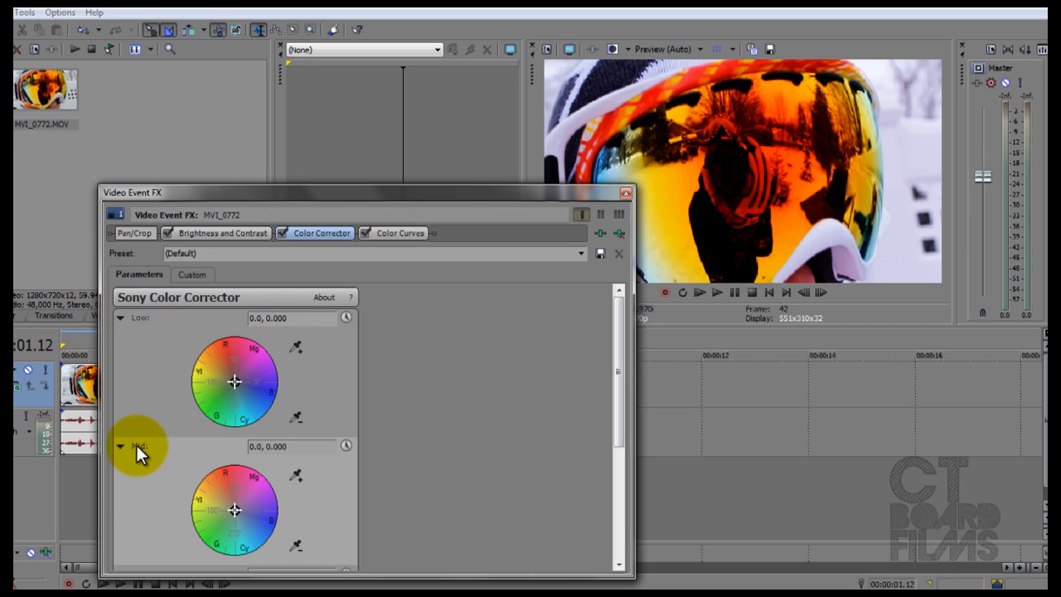
scroll(612, 348, down, 3)
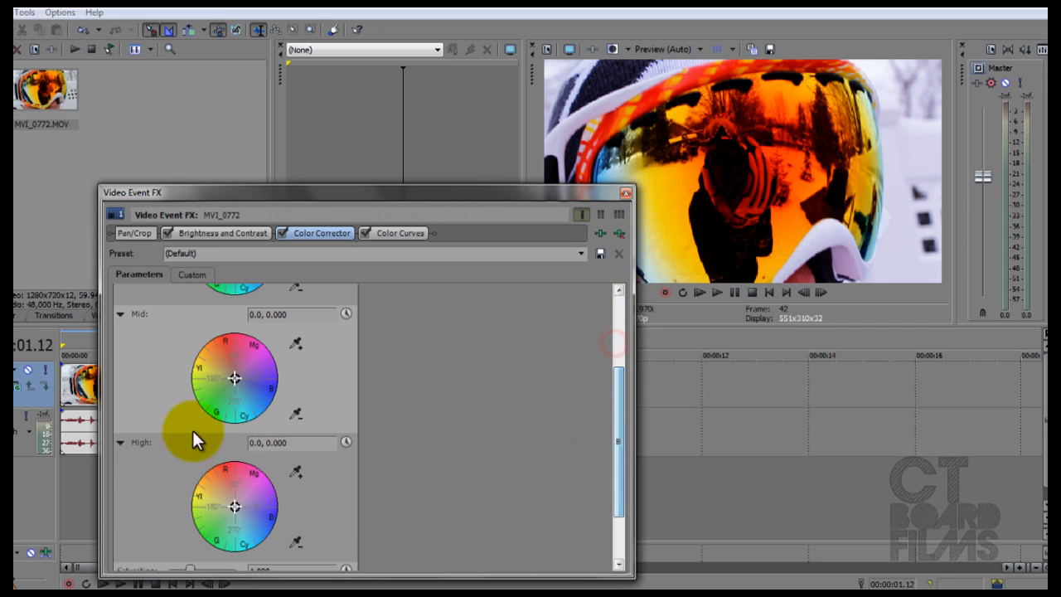
drag(616, 389, 673, 284)
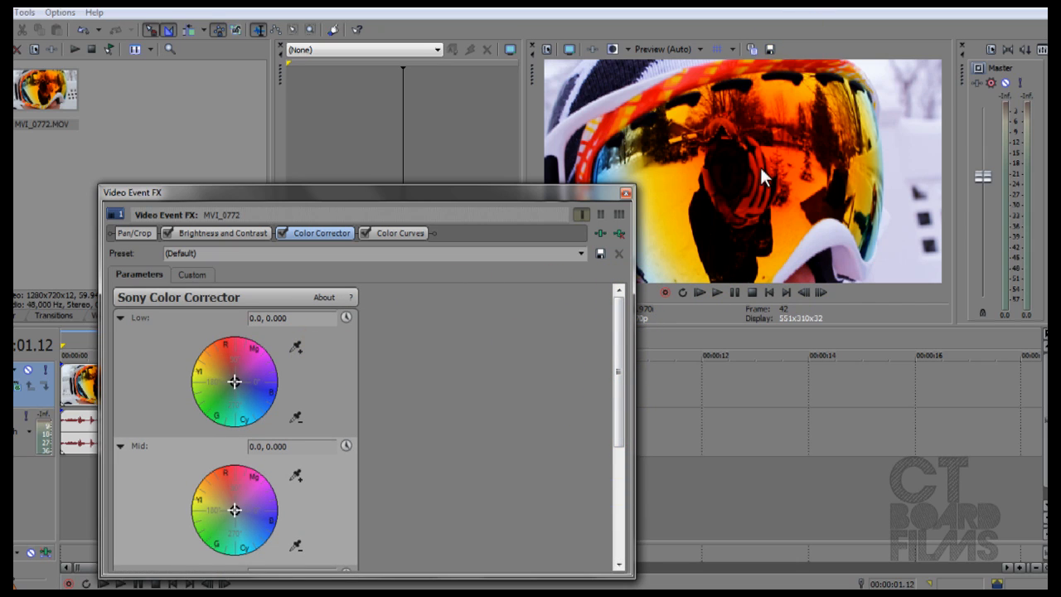
click(752, 358)
click(683, 52)
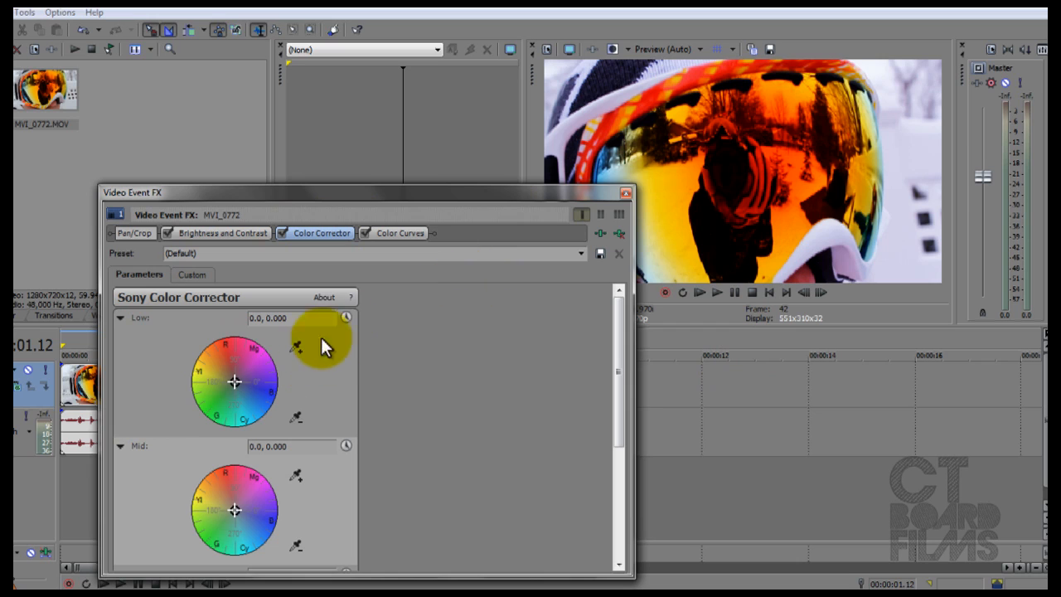
drag(481, 195, 473, 147)
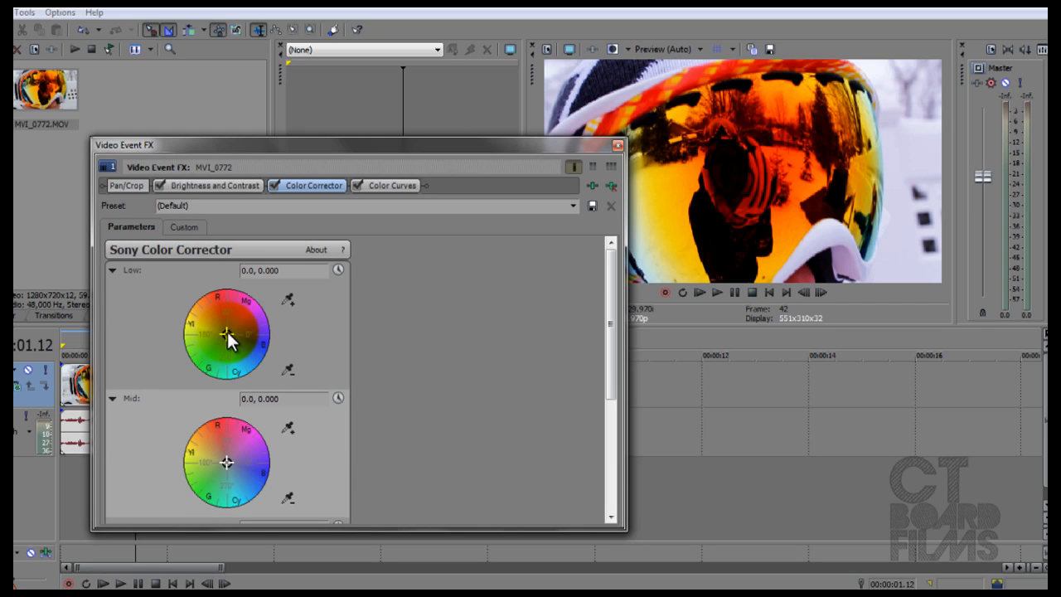
drag(226, 333, 221, 329)
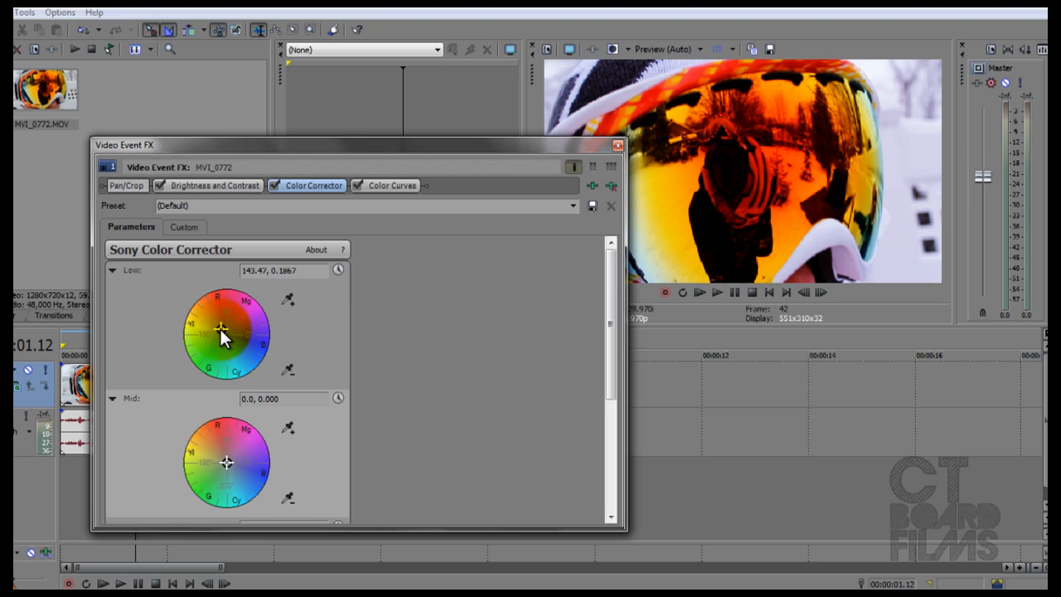
Shift the Mid color wheel to 129.24, 0.1844 and the High color wheel to about 152.85, 0.2435, toward yellow-red.
drag(226, 462, 221, 455)
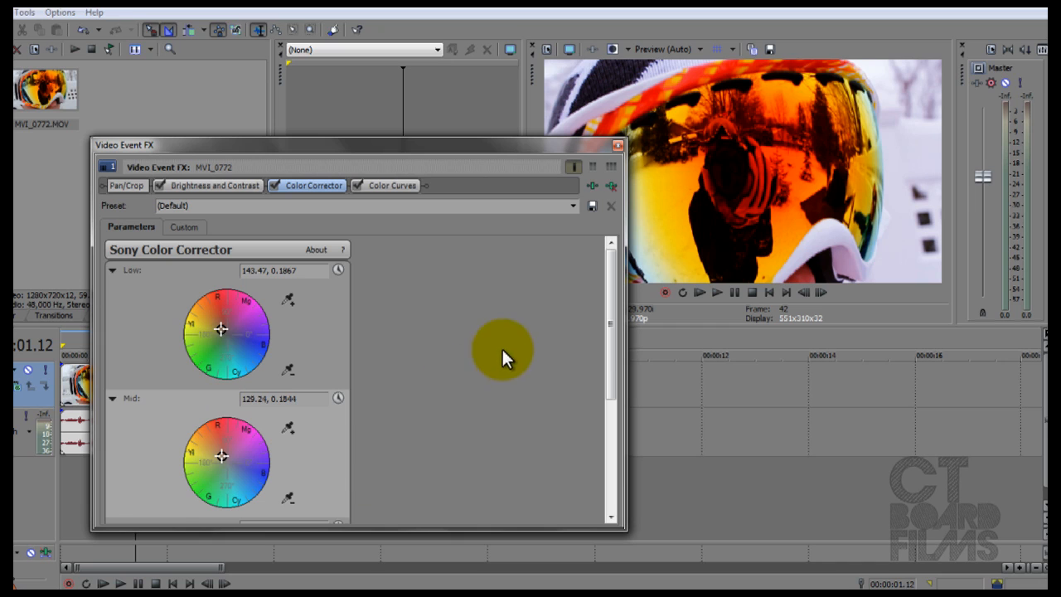
mouse_move(543, 153)
mouse_down()
mouse_move(539, 254)
mouse_move(563, 155)
mouse_up()
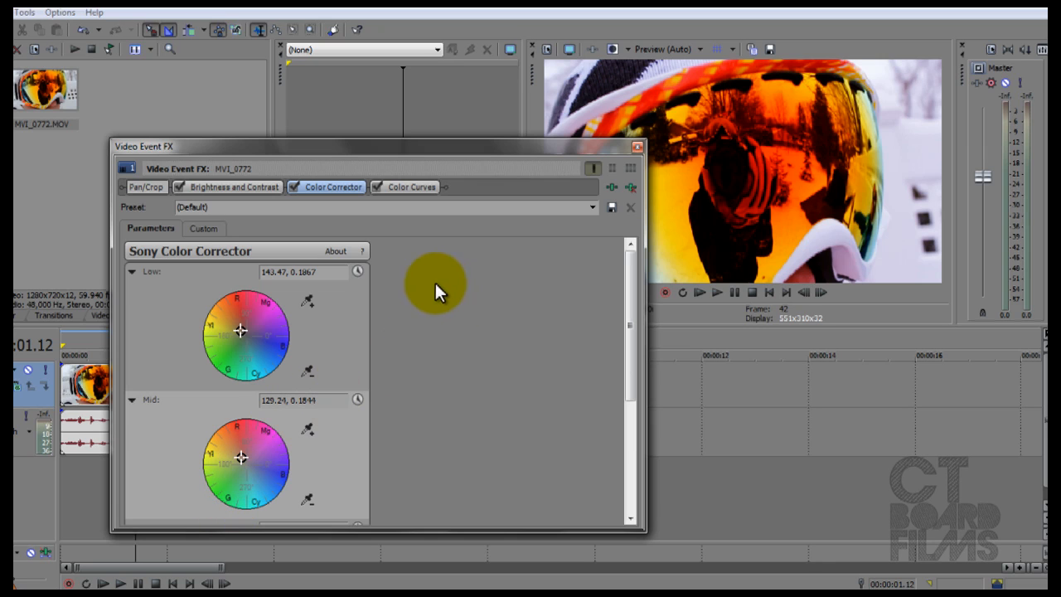
drag(629, 287, 647, 415)
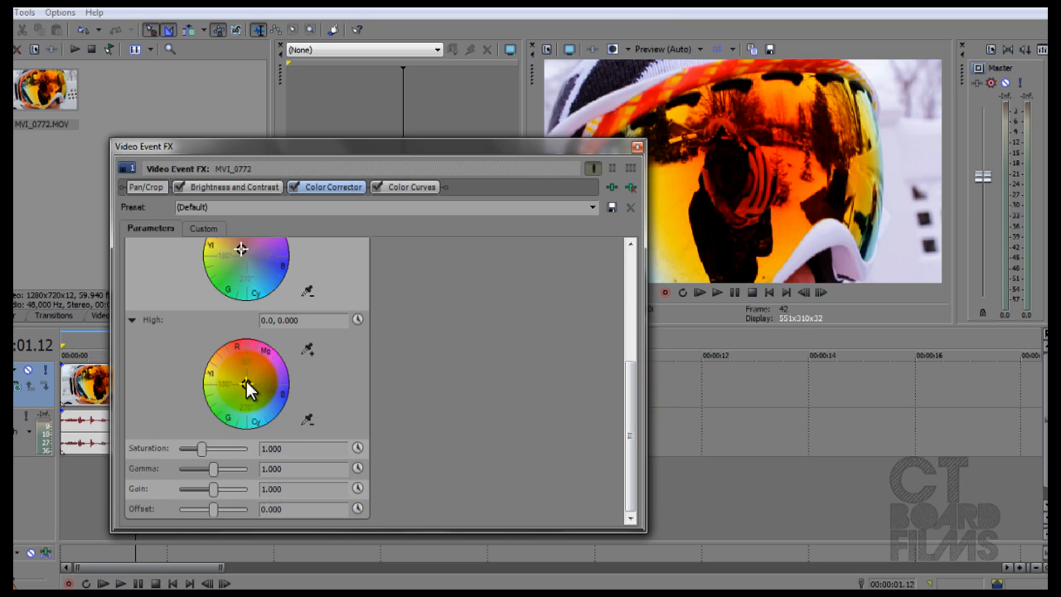
drag(247, 384, 238, 380)
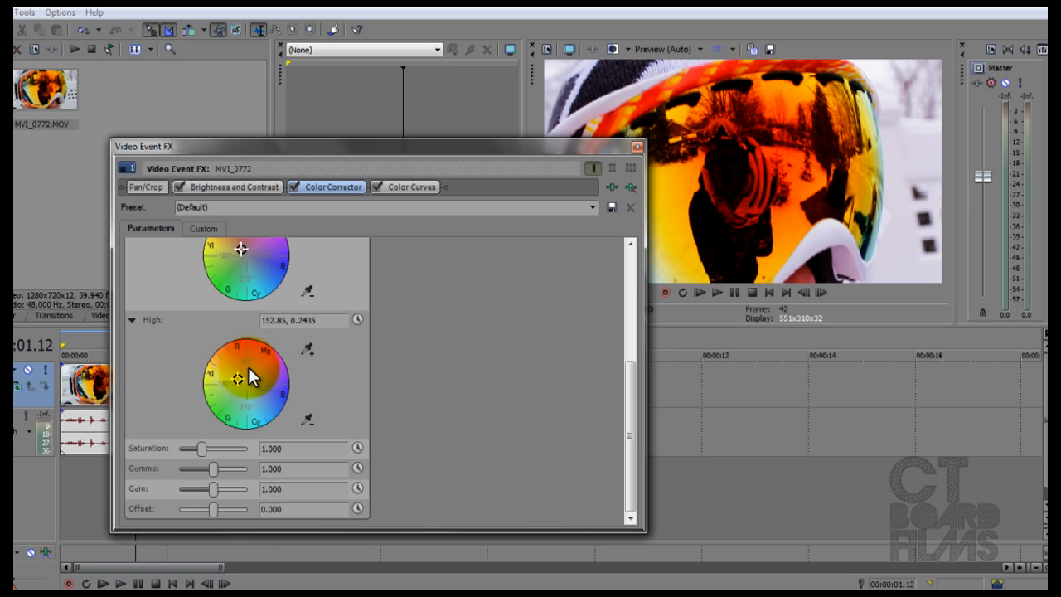
In Brightness and Contrast, raise Brightness to about 0.053 and Contrast to about 0.116.
click(260, 188)
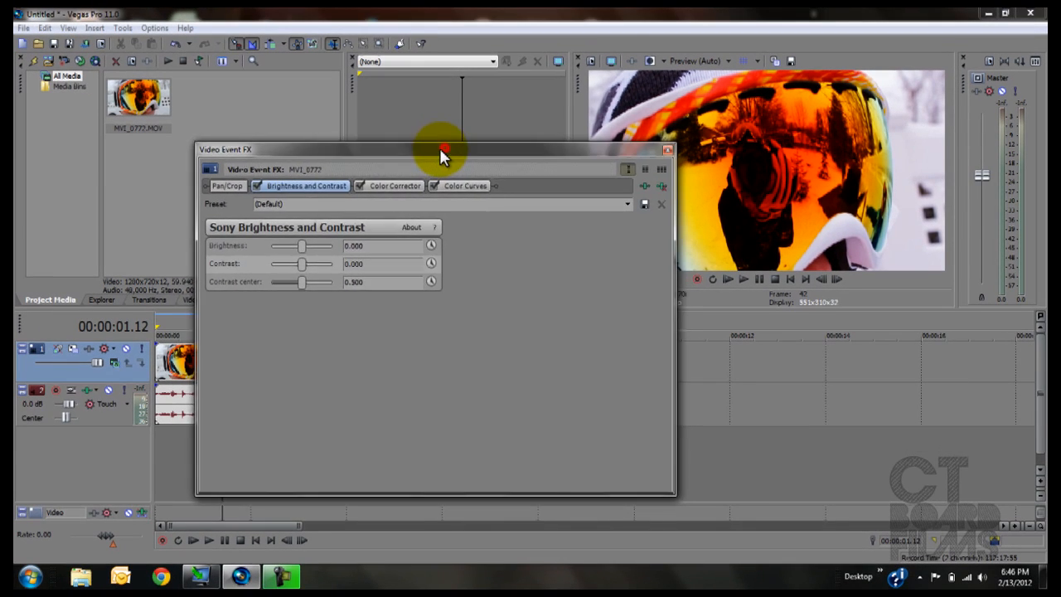
drag(442, 153, 432, 176)
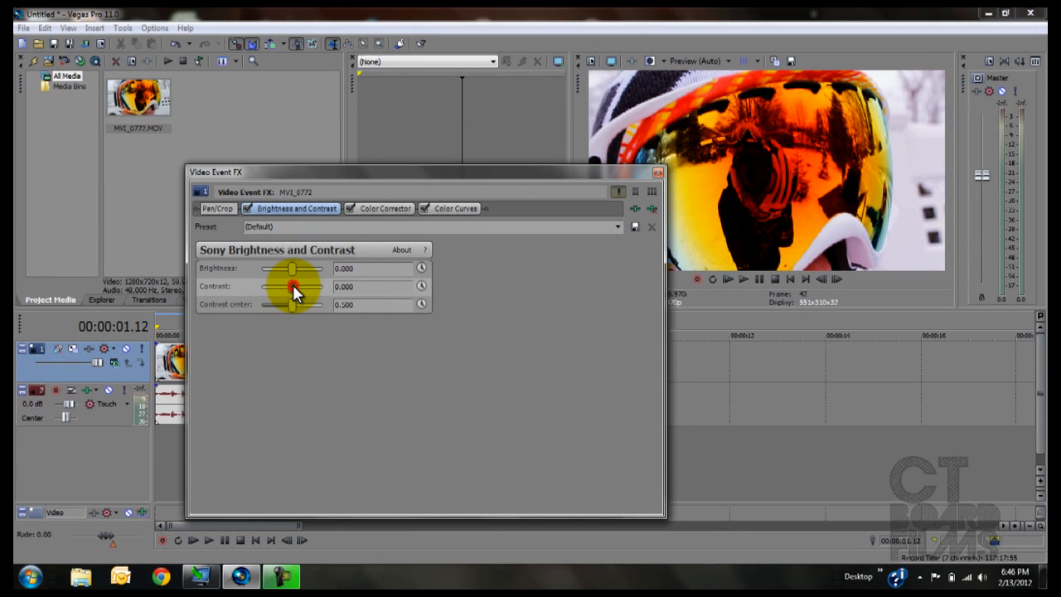
drag(292, 284, 292, 265)
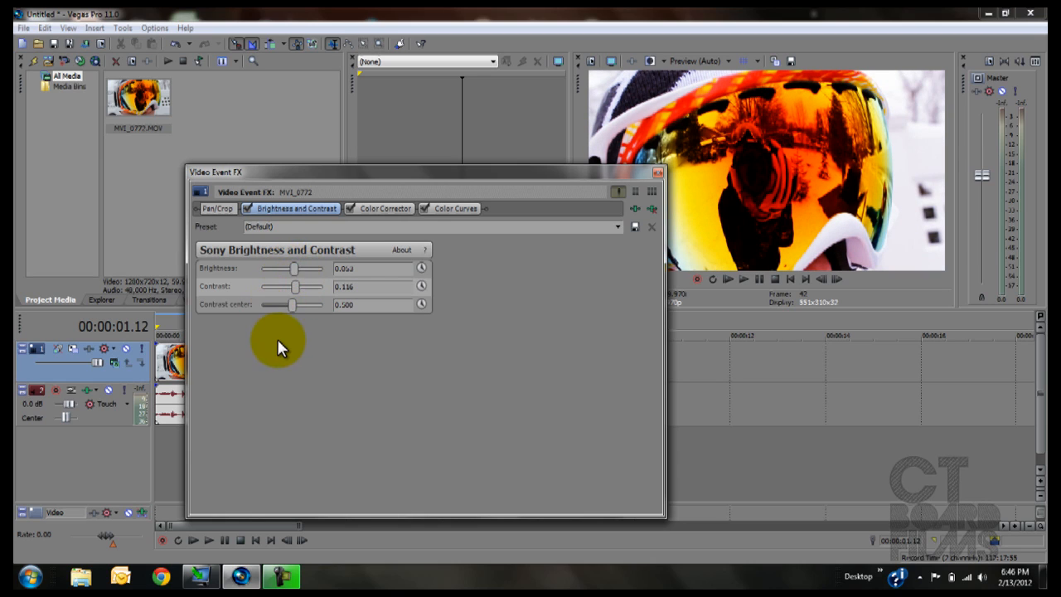
Set Contrast to exactly 0.100 and Brightness to exactly 0.050.
click(347, 288)
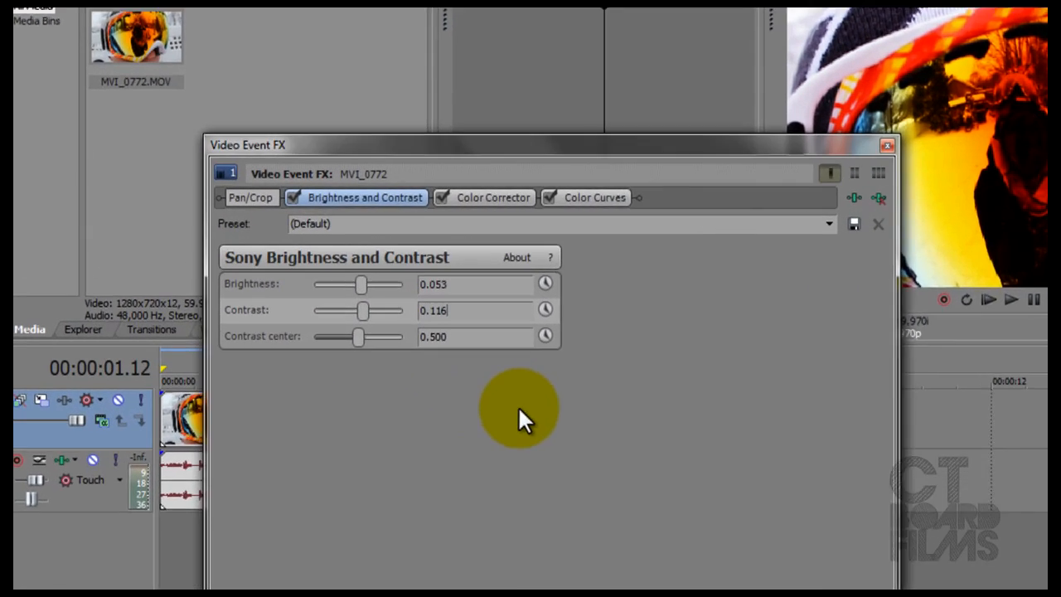
key(BackSpace)
key(BackSpace)
text(00)
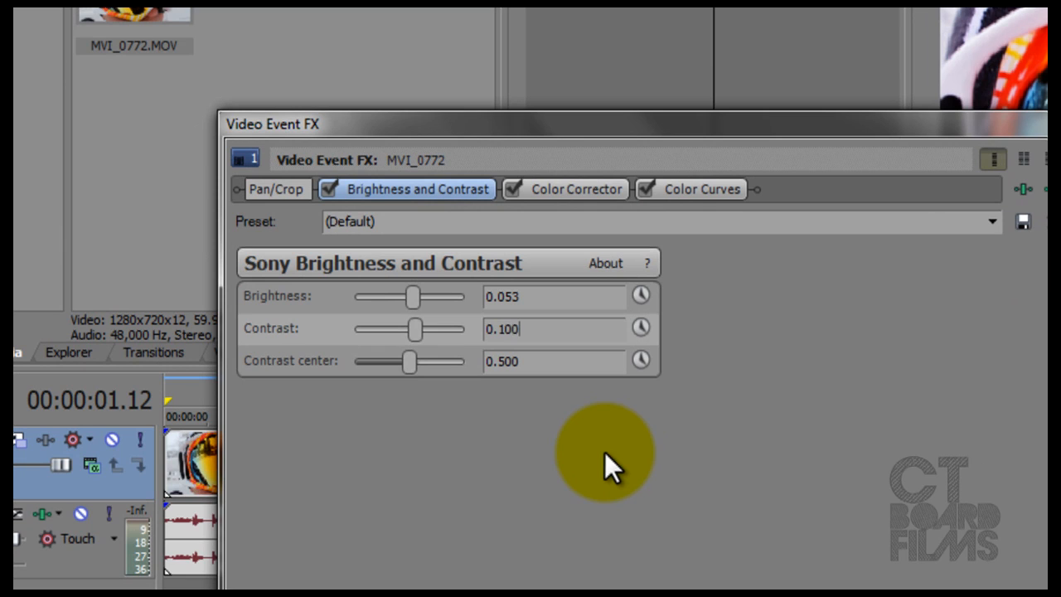
key(Return)
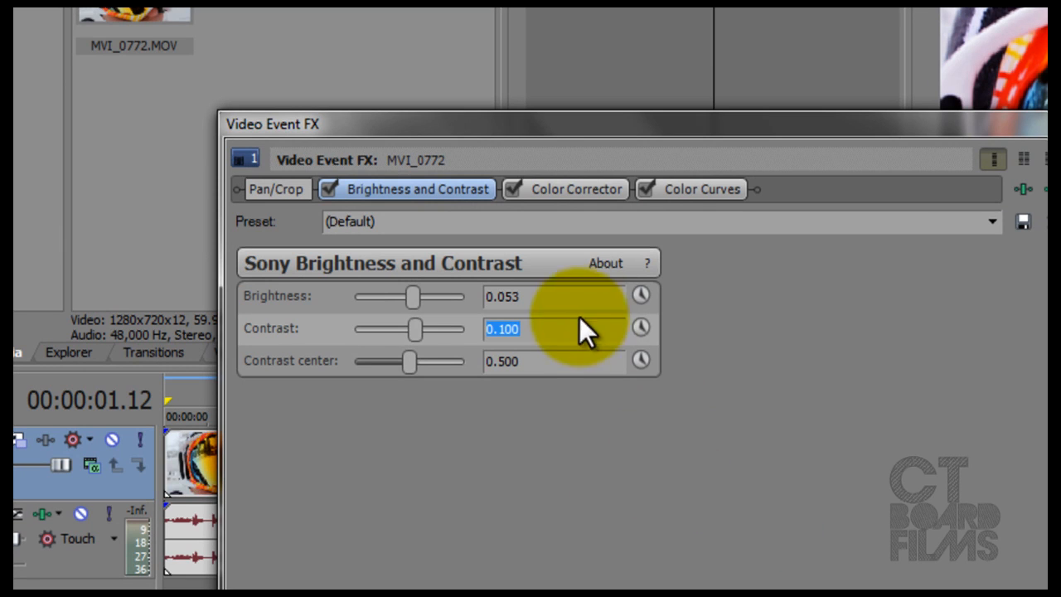
click(524, 295)
key(BackSpace)
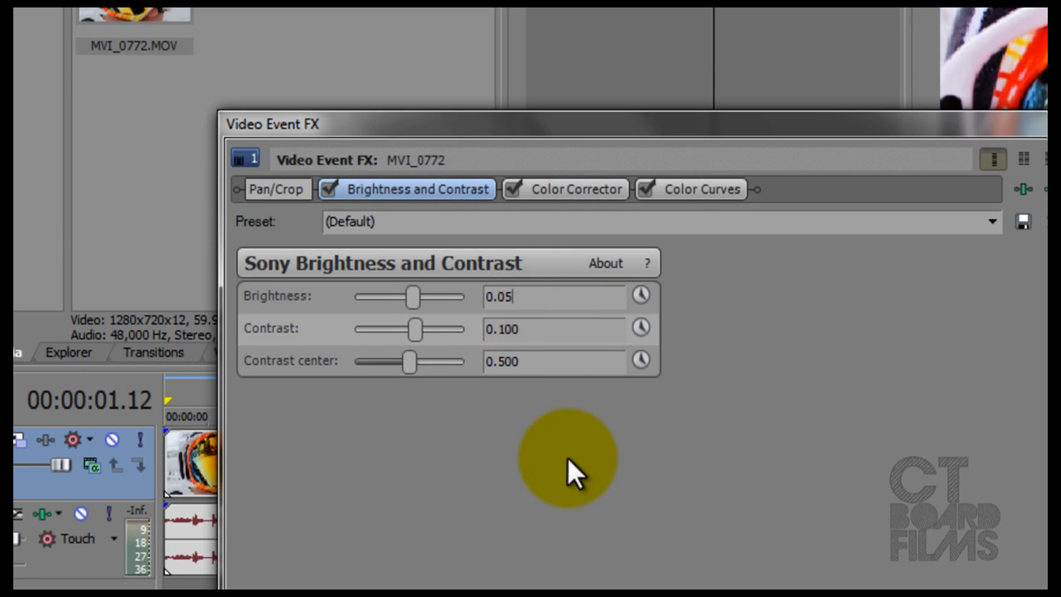
text(0)
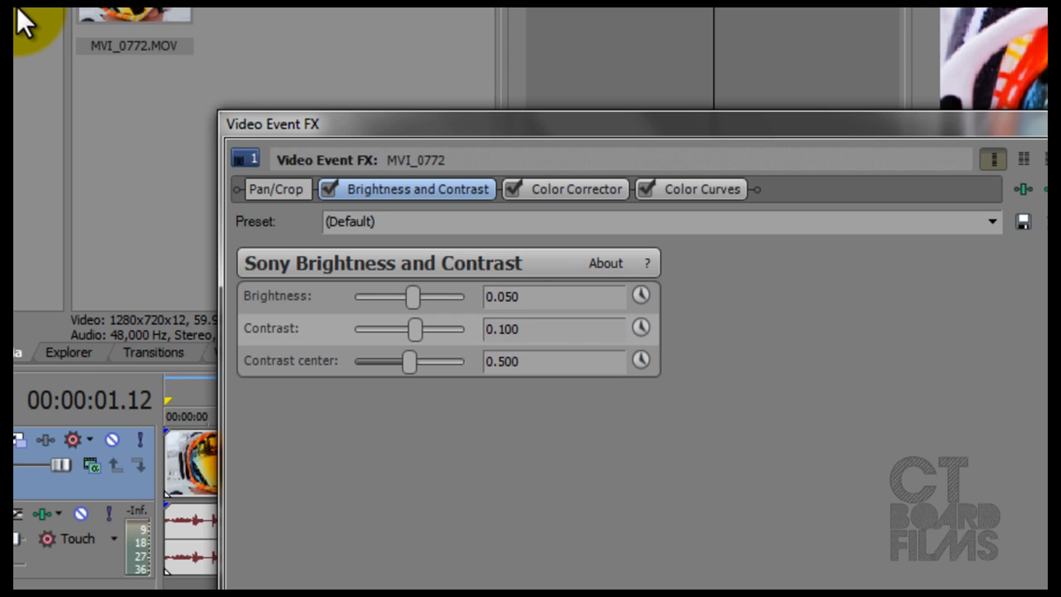
key(Return)
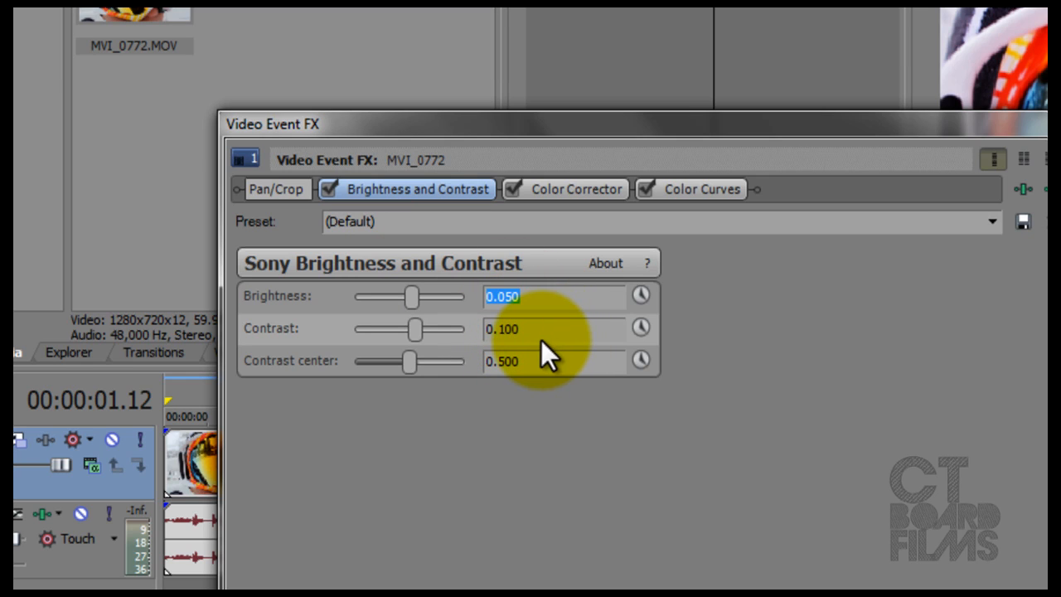
click(535, 300)
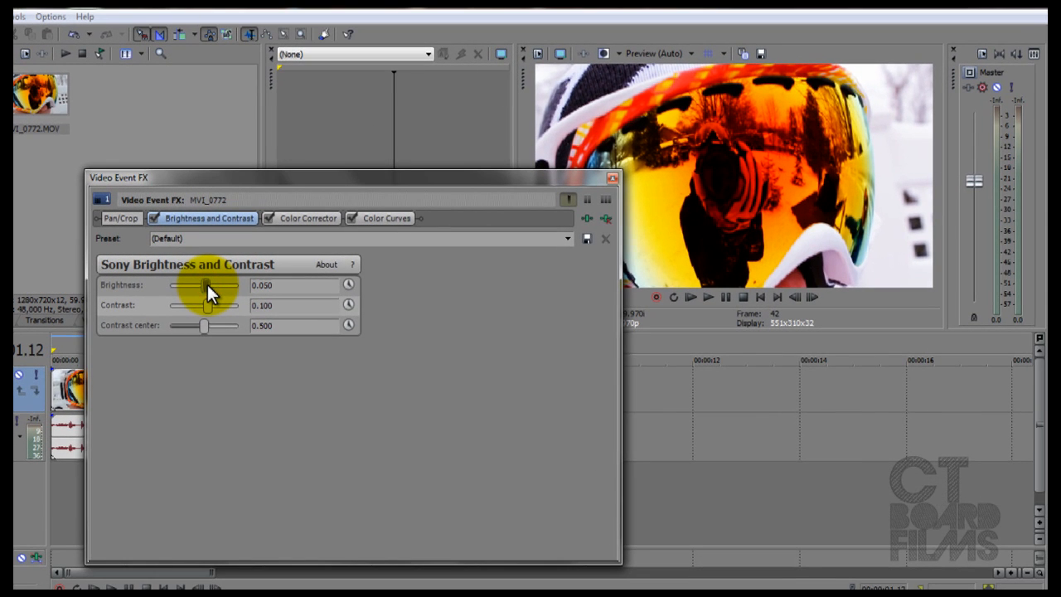
Try a slightly higher Brightness, lower it to about -0.116, and close the Video Event FX window.
drag(207, 284, 209, 285)
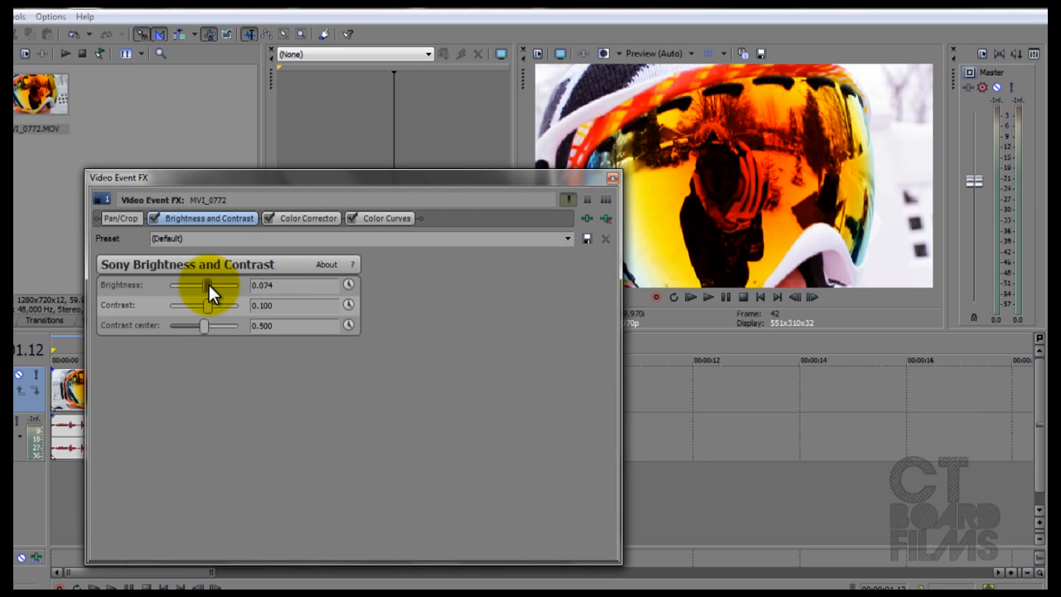
drag(209, 284, 202, 285)
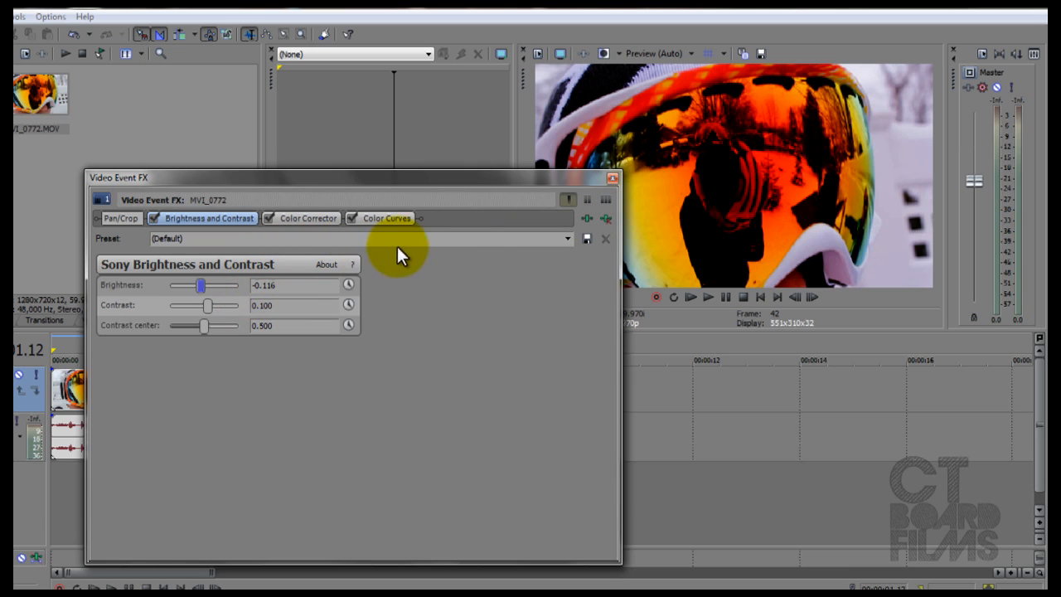
click(614, 179)
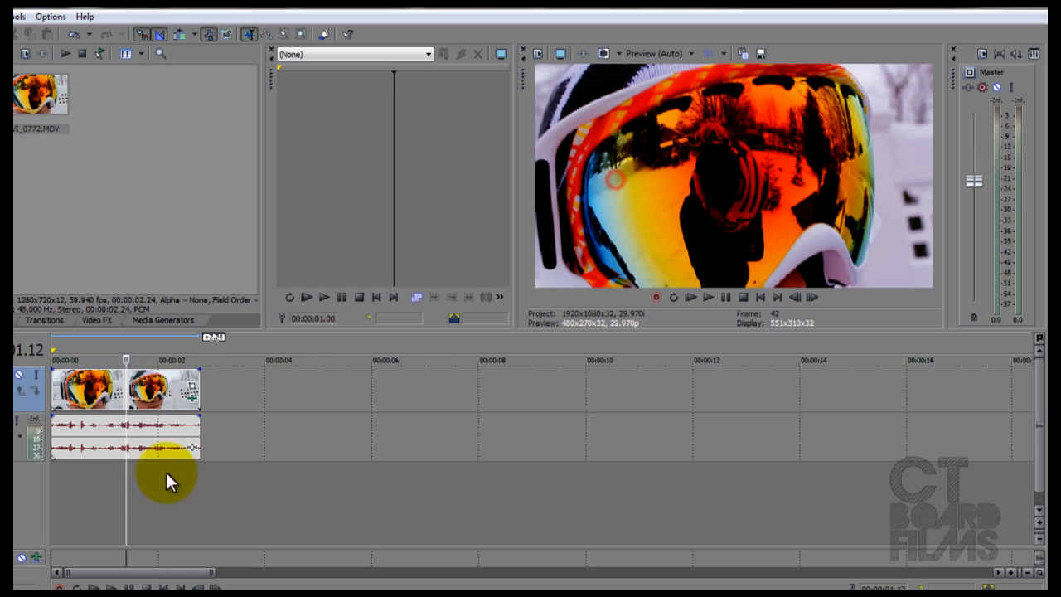
Play the color-corrected clip from its start in the preview, then stop playback.
click(59, 378)
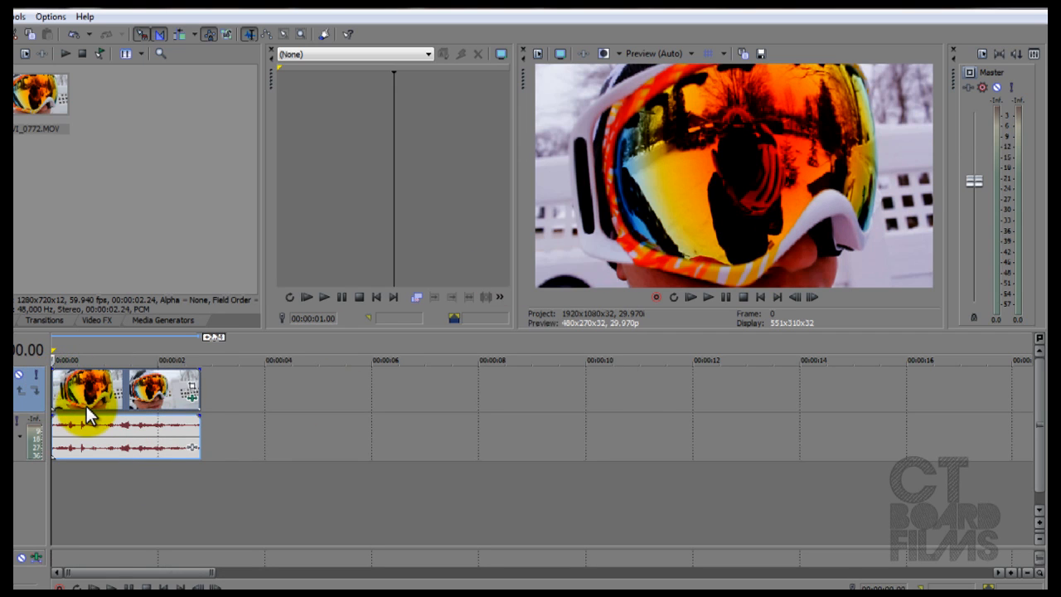
key(space)
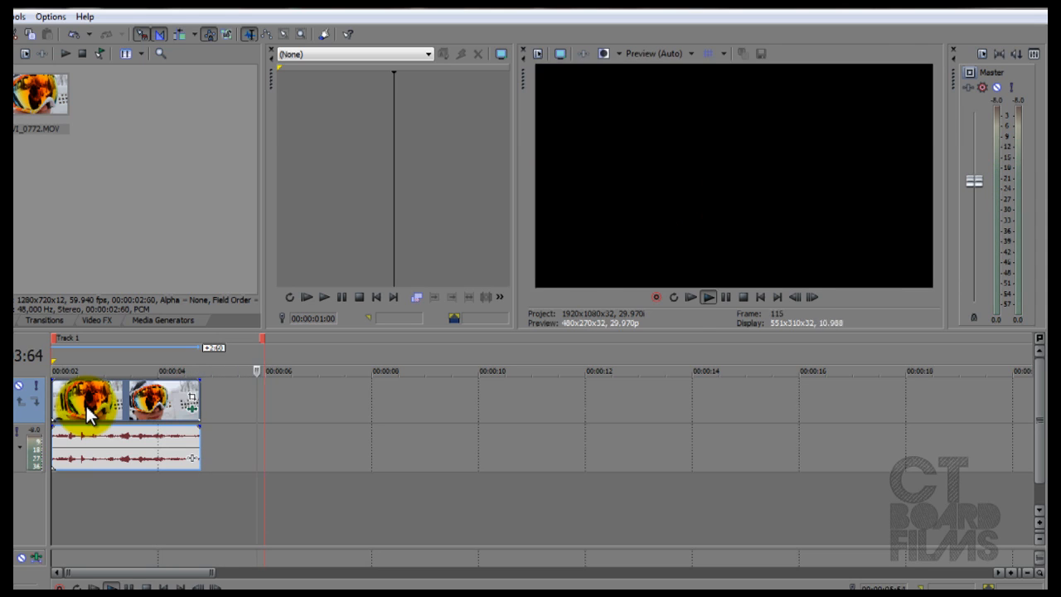
key(space)
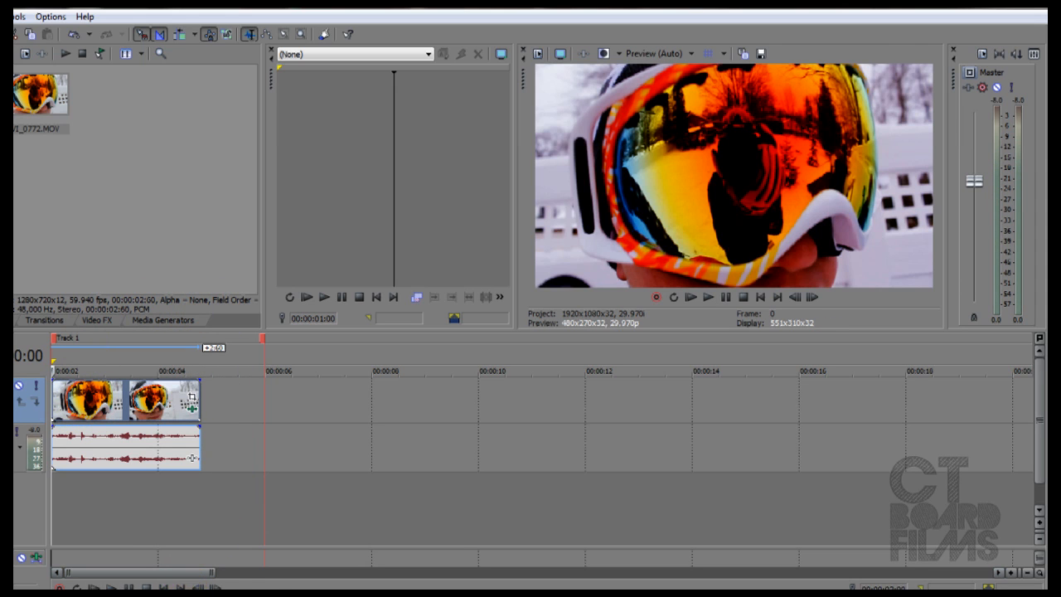
click(193, 593)
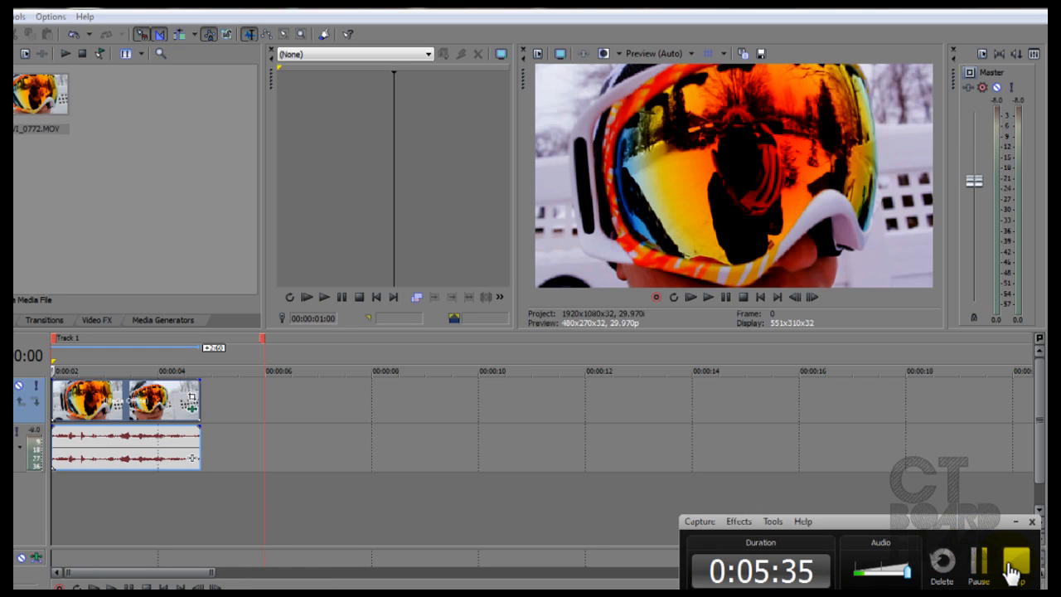